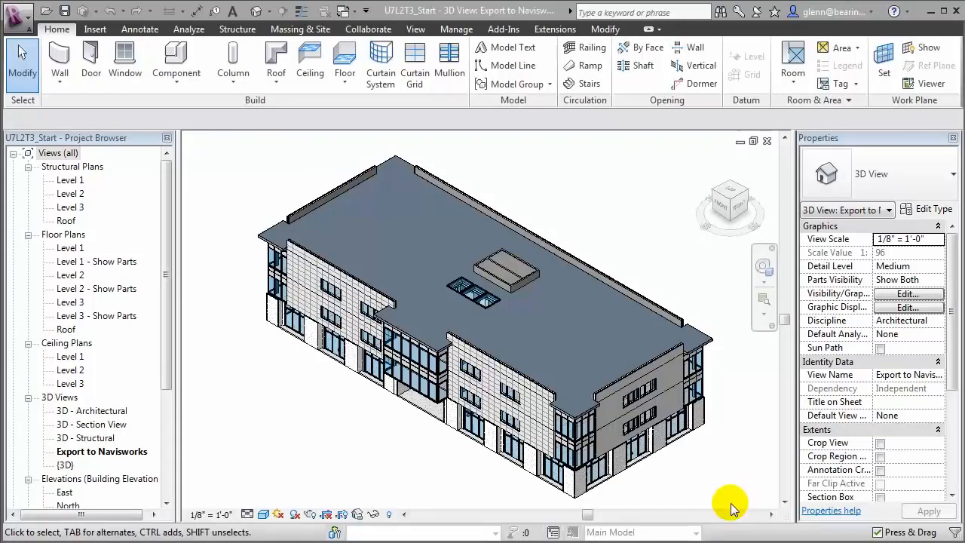
Step: Create a new 'Materials Management' group in the shared parameter file
click(456, 29)
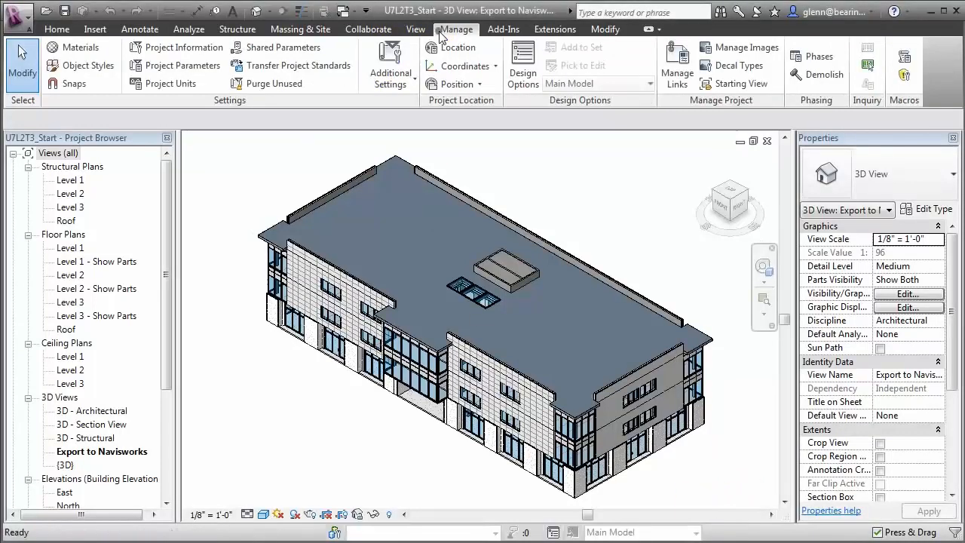
click(301, 52)
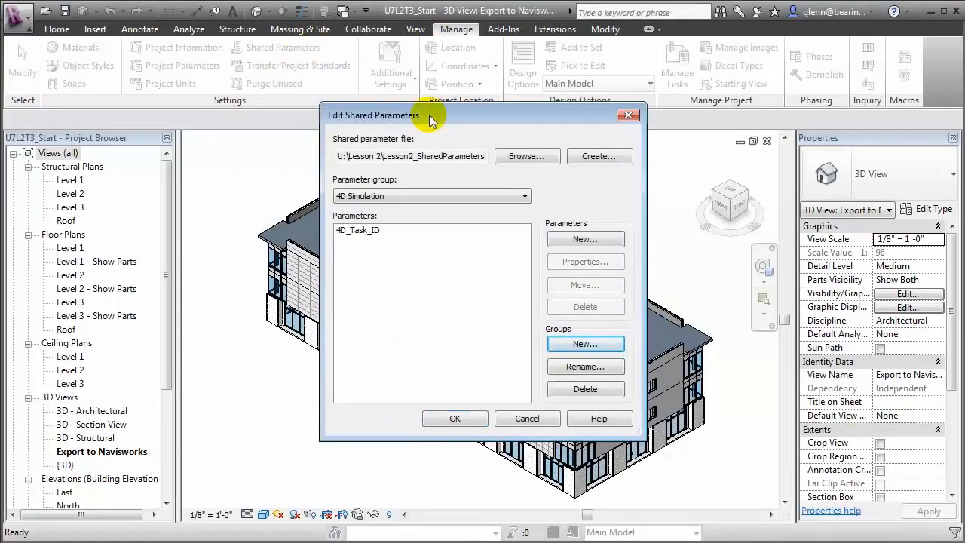
click(596, 343)
text(Materials Ma)
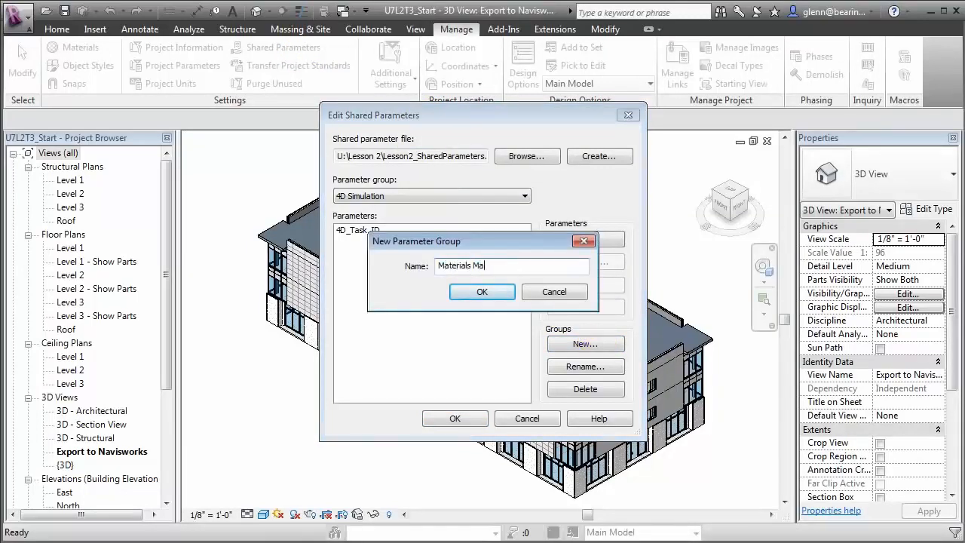
text(nagement)
key(Return)
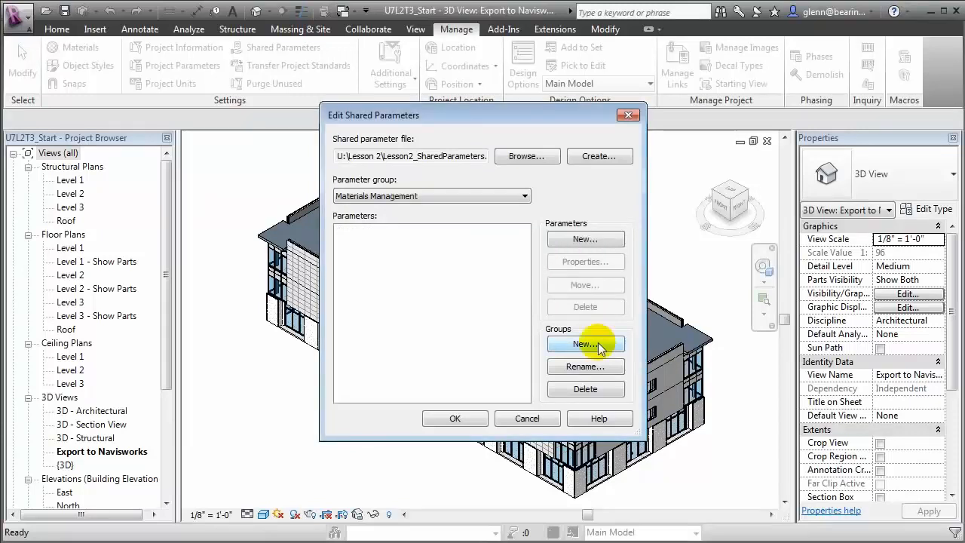
Step: Add Material Order Date to the group as a Text parameter
click(586, 239)
text(Material Order Date)
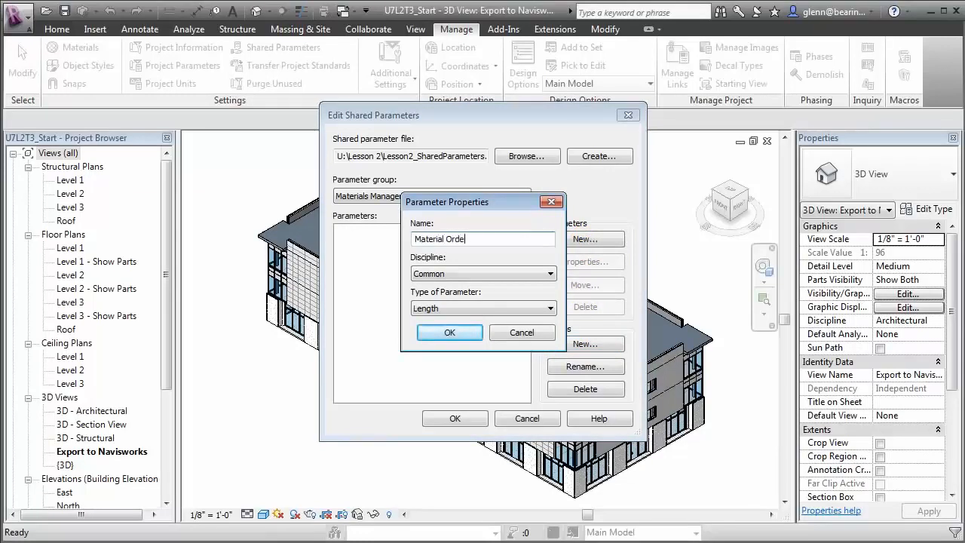
click(549, 307)
click(501, 321)
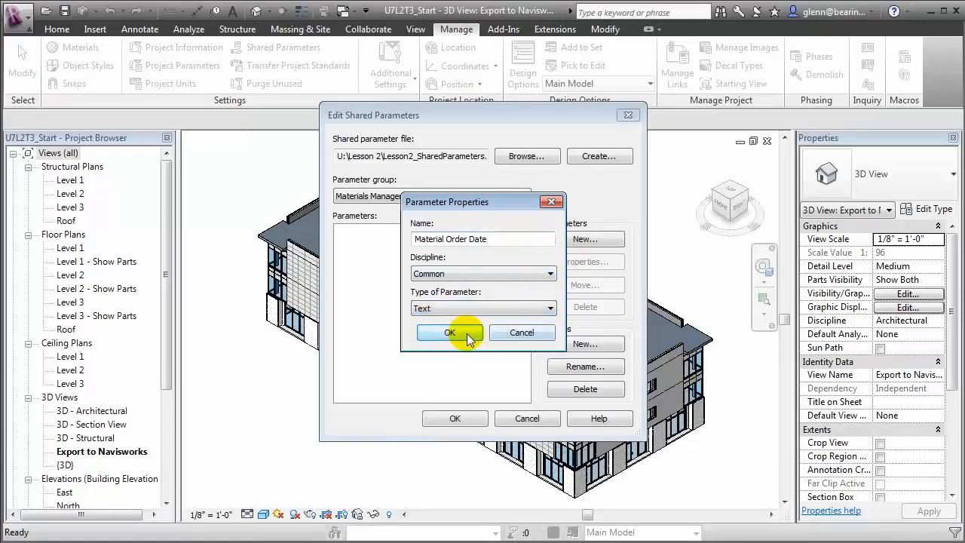
click(464, 333)
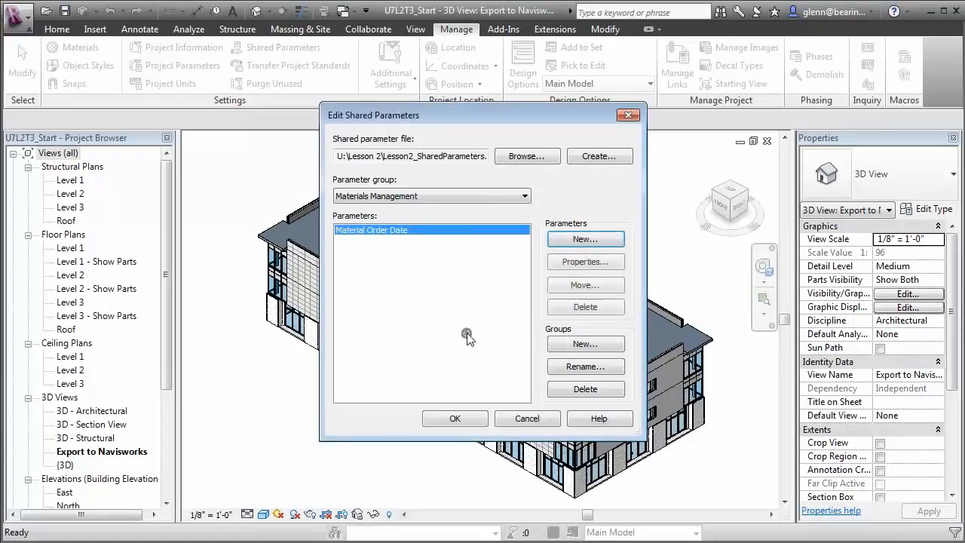
Step: Add Material Order Status as a Text parameter and begin naming Material Delivery Date
click(572, 238)
text(Material Order Status)
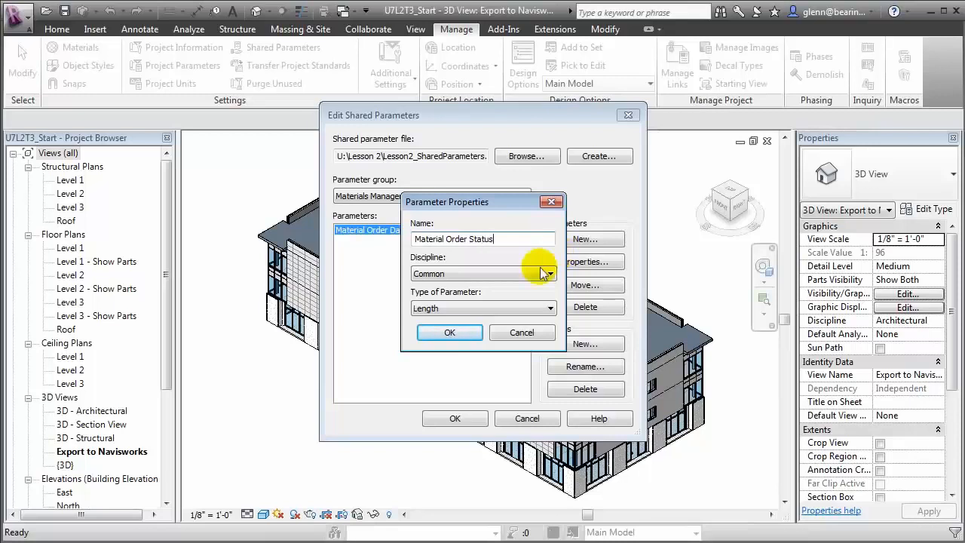
click(480, 309)
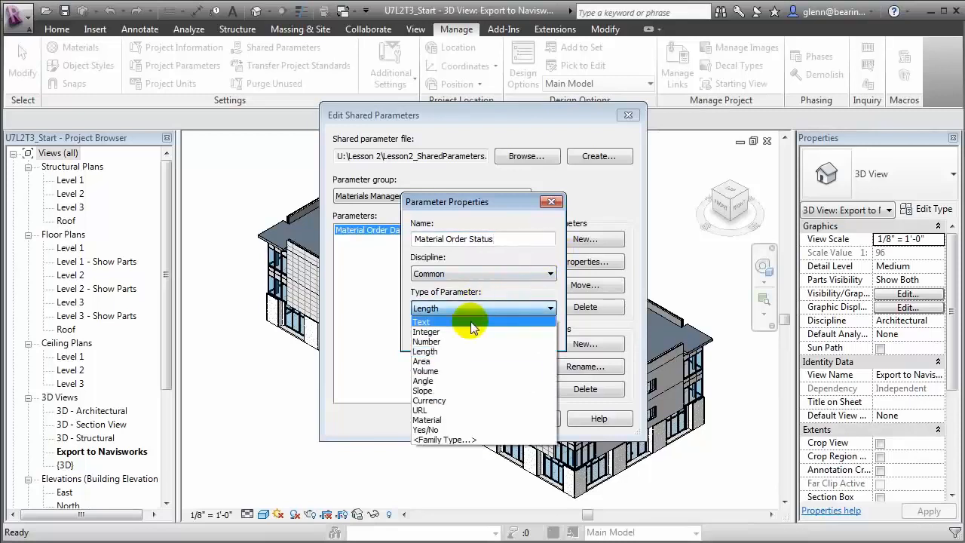
click(470, 322)
click(449, 330)
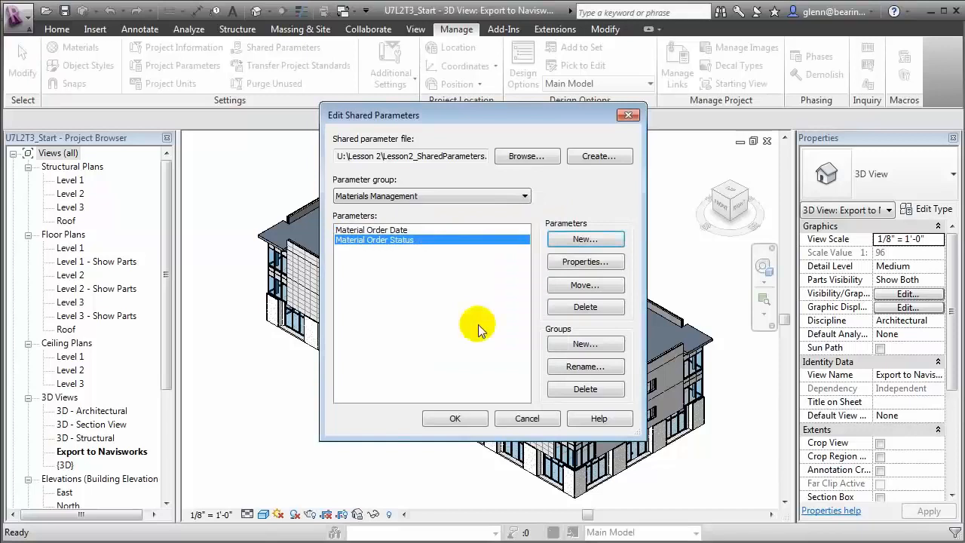
click(579, 240)
text(Material Delivery Date)
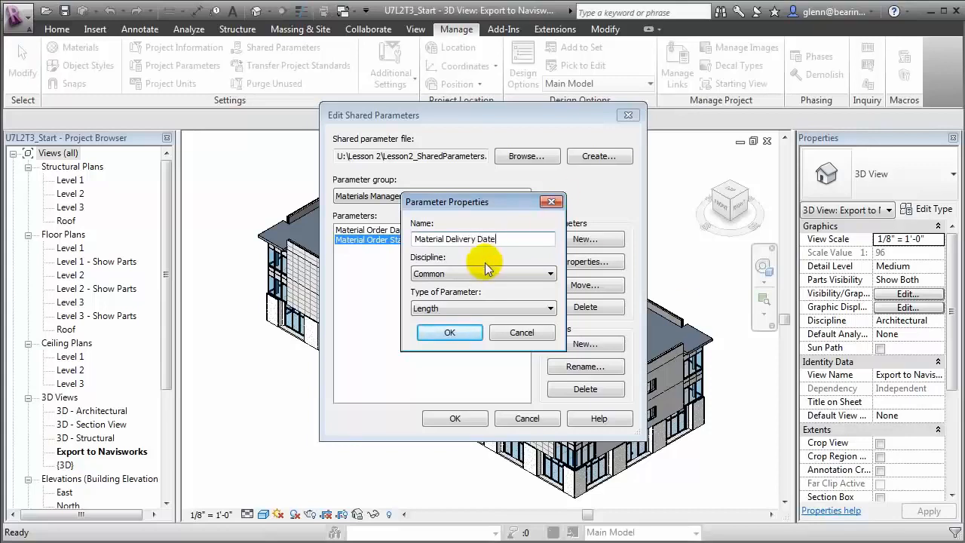
Step: Make Material Delivery Date and Material Delivery Status Text parameters in Materials Management
click(491, 310)
click(481, 322)
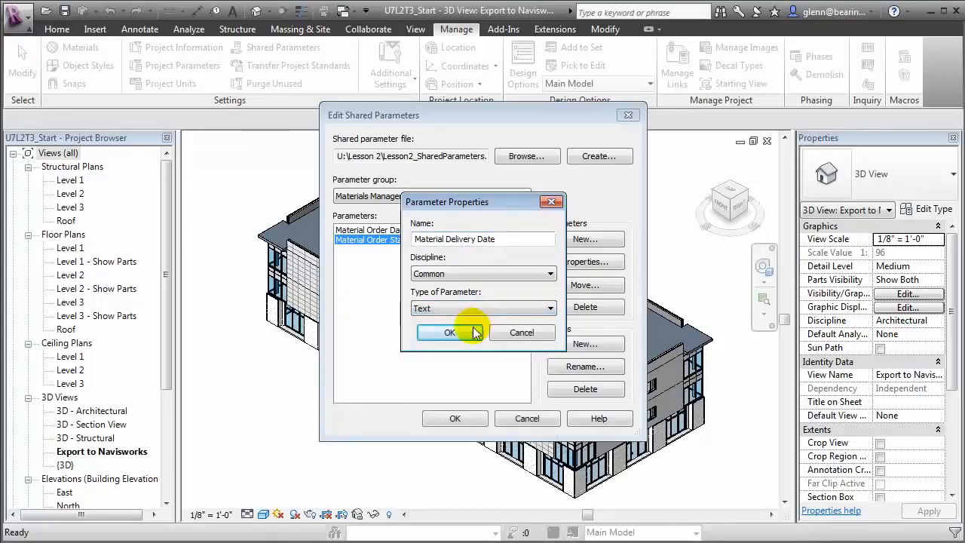
click(470, 328)
click(583, 243)
text(Material Delivery Status)
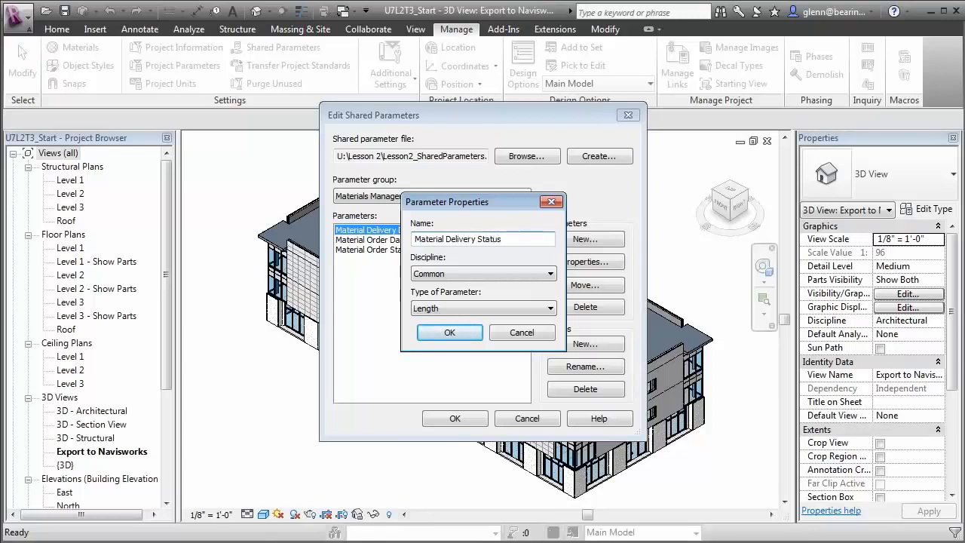
click(491, 307)
click(485, 323)
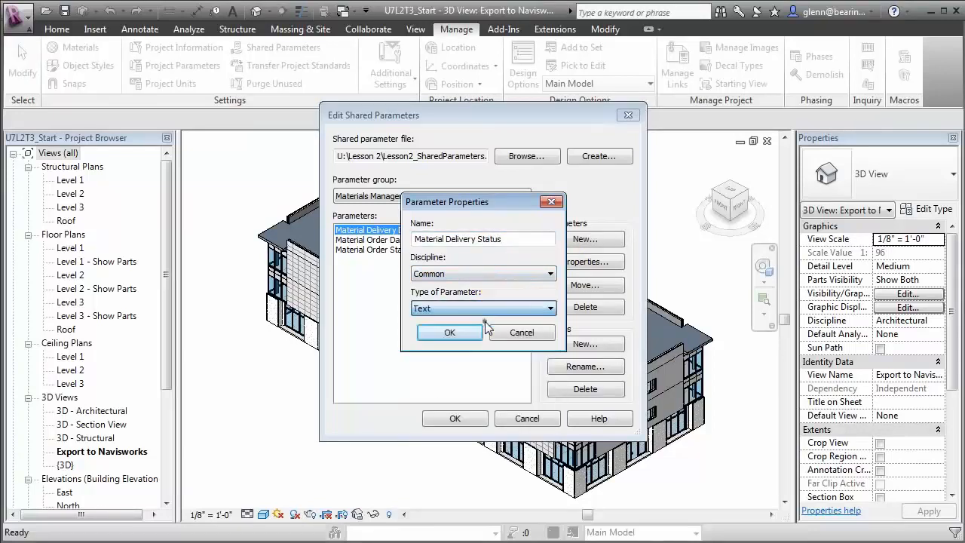
click(456, 332)
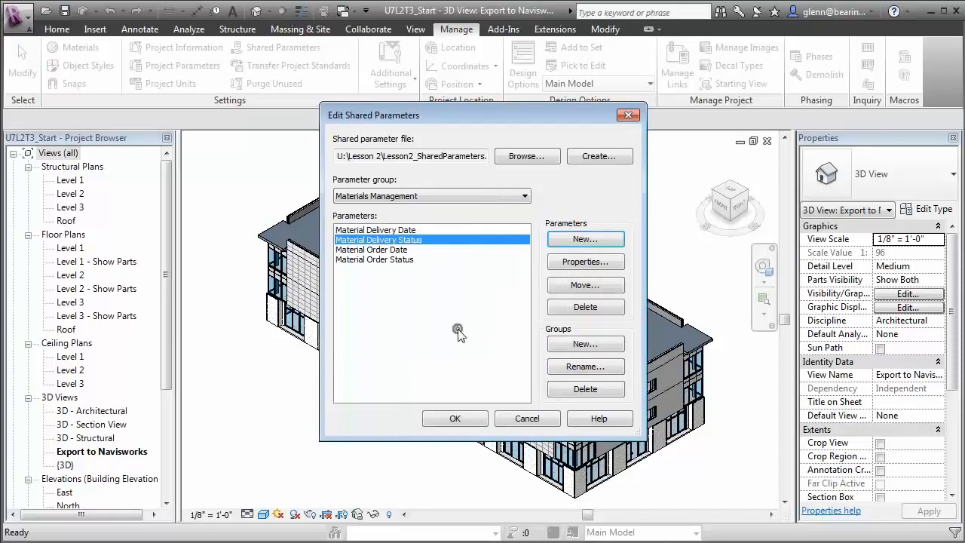
Step: Add Material Location as a Text parameter and save the shared parameter edits
click(599, 240)
text(Material Location)
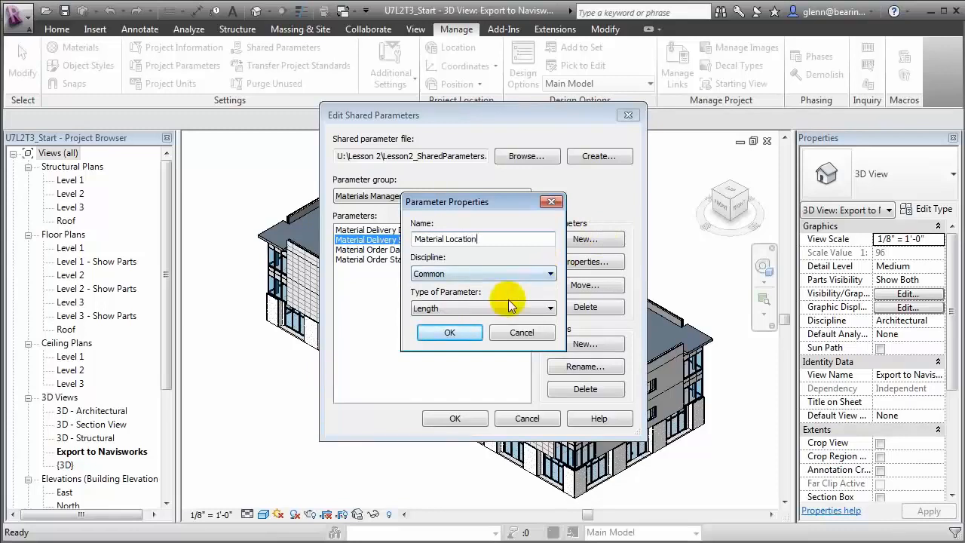
click(440, 309)
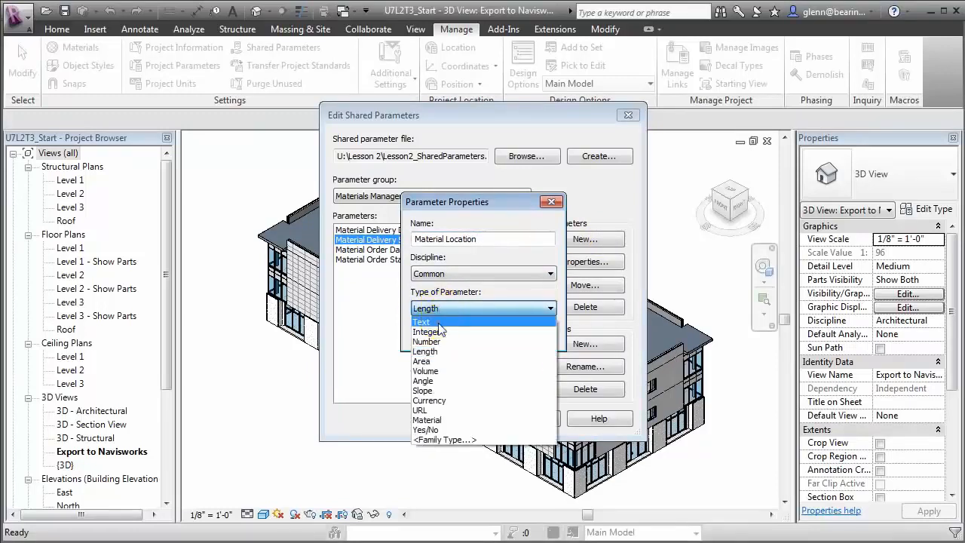
click(423, 322)
click(449, 333)
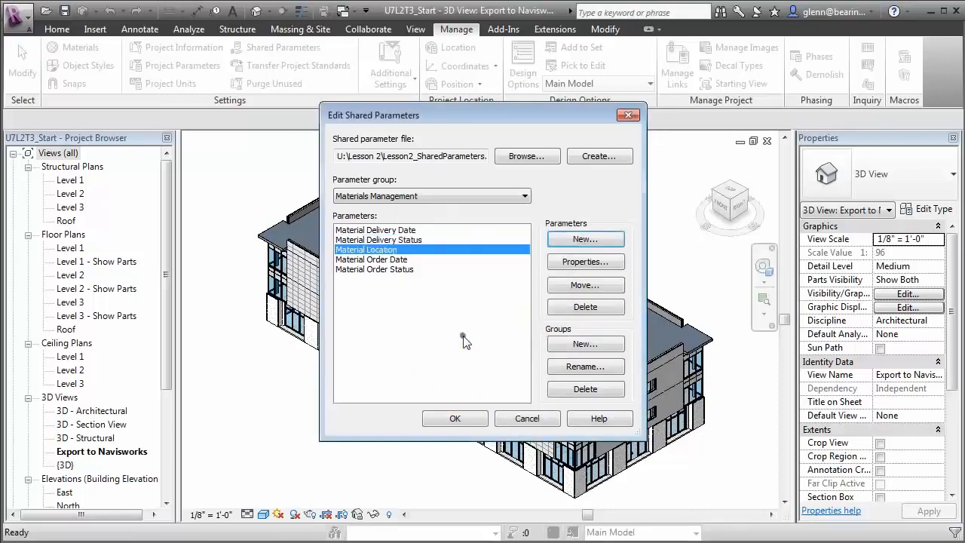
click(463, 416)
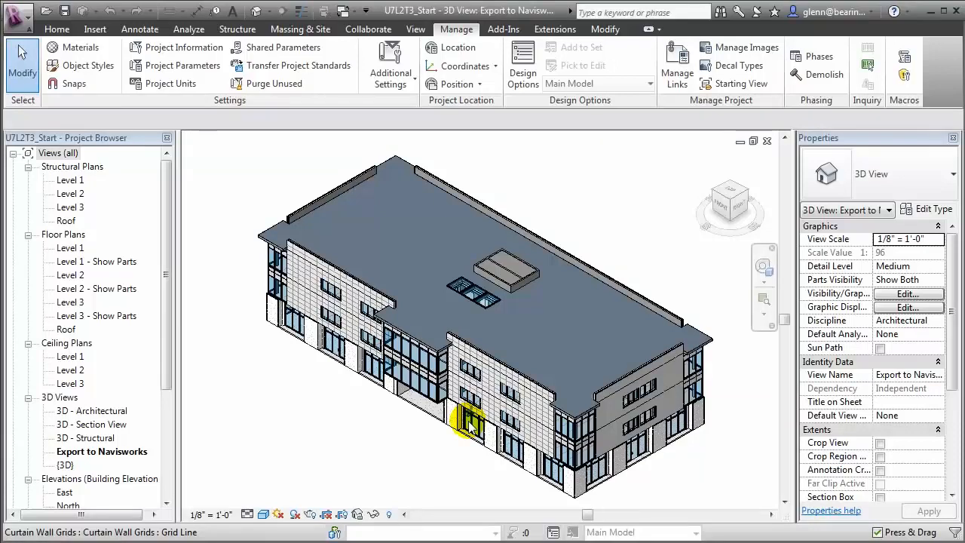
Step: Add a shared project parameter using Material Order Date from Materials Management
click(182, 65)
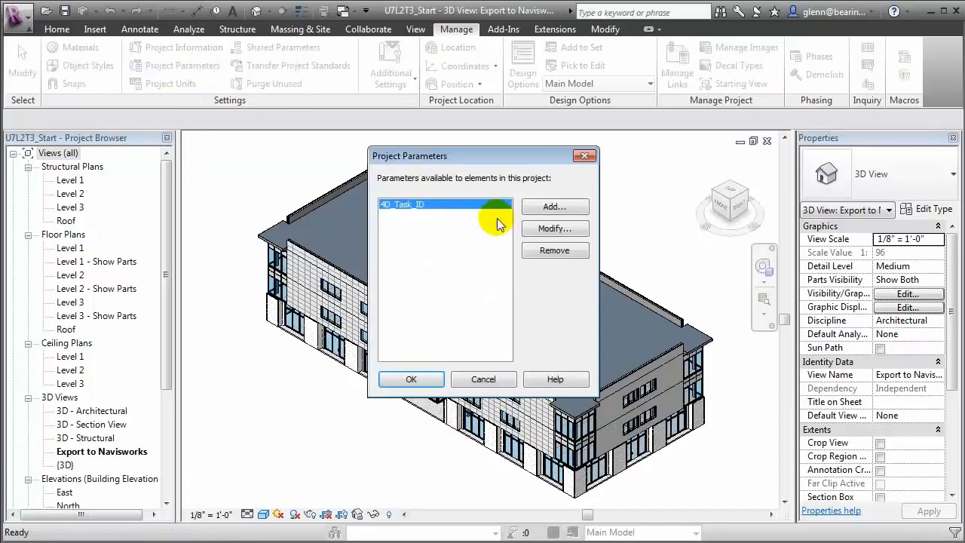
click(547, 207)
click(303, 190)
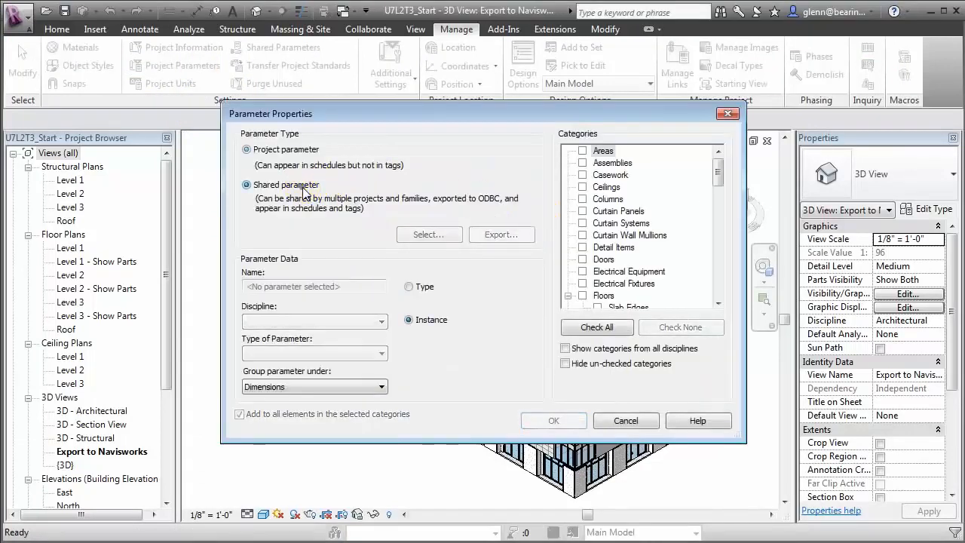
click(426, 238)
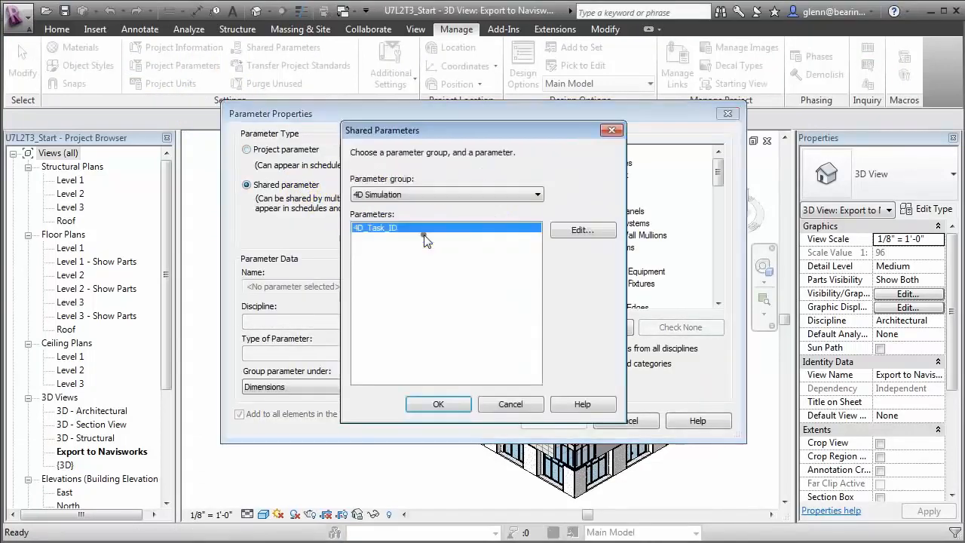
click(404, 197)
click(399, 215)
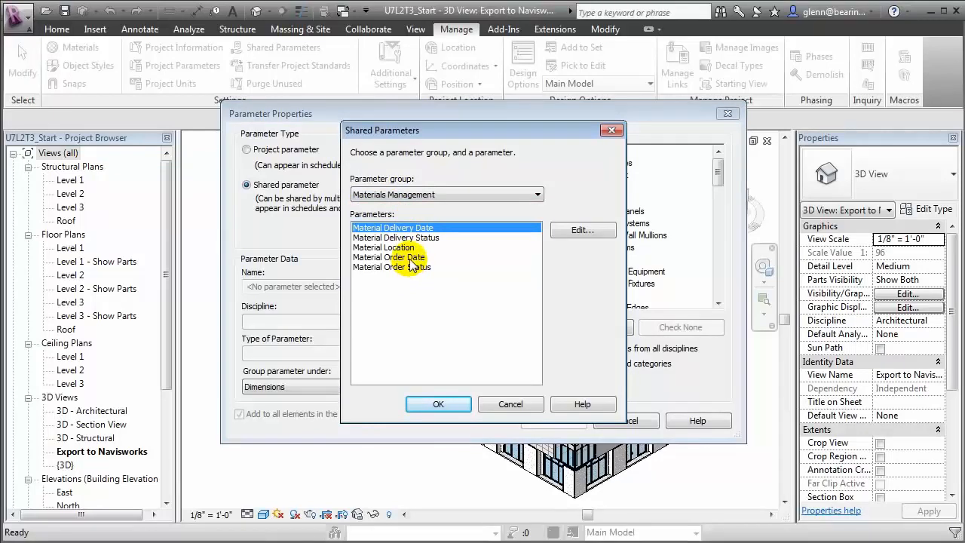
click(409, 257)
click(439, 403)
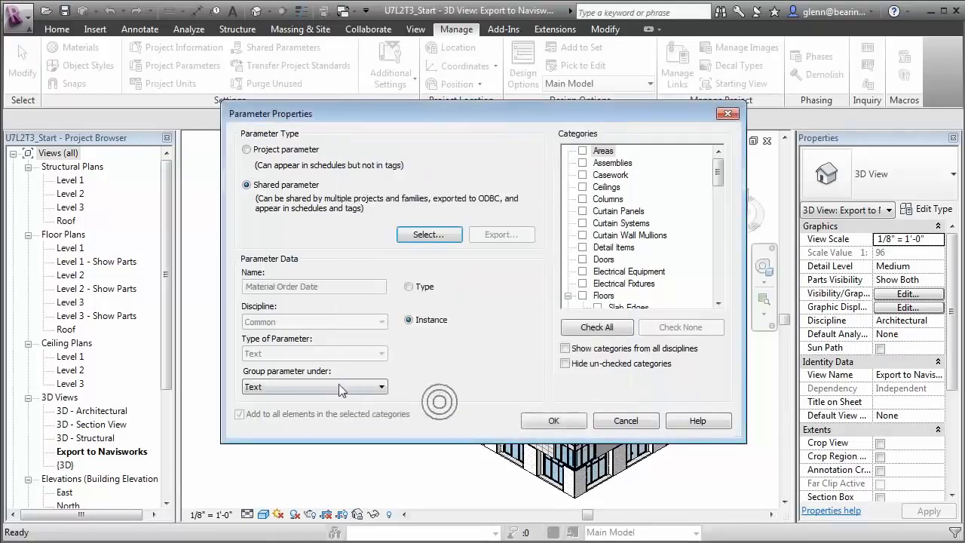
Step: Group it under Construction and apply it to Structural Columns and Structural Framing
click(314, 386)
scroll(317, 467, up, 5)
drag(384, 475, 385, 419)
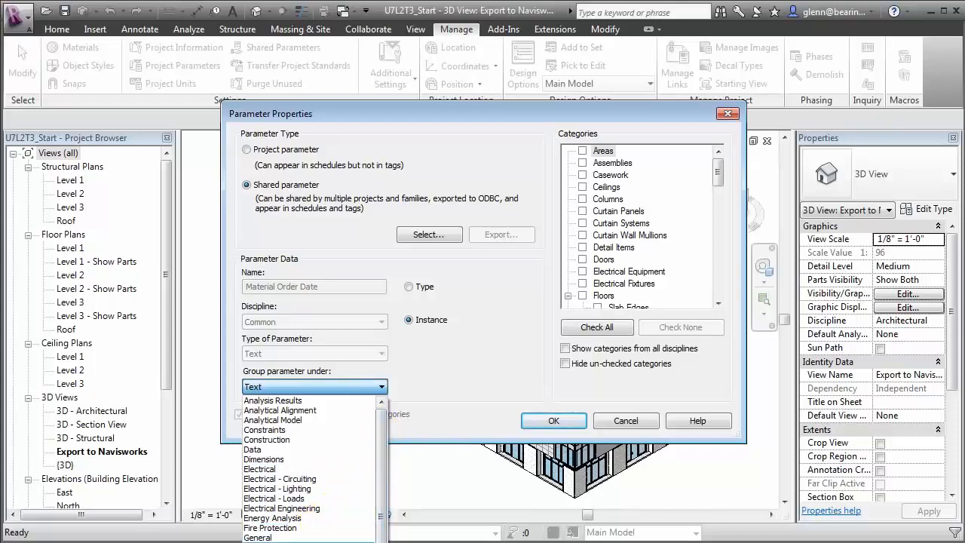
click(289, 441)
drag(719, 180, 719, 285)
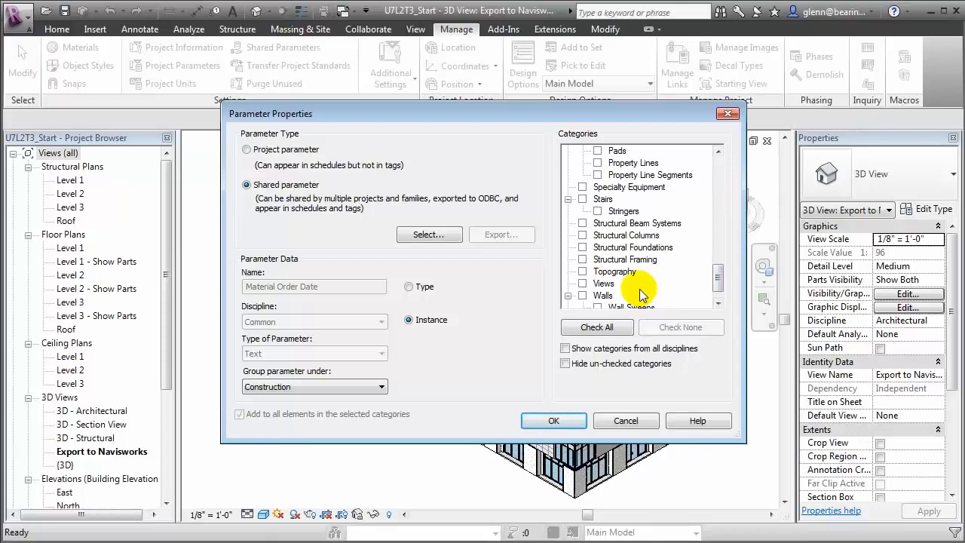
click(582, 235)
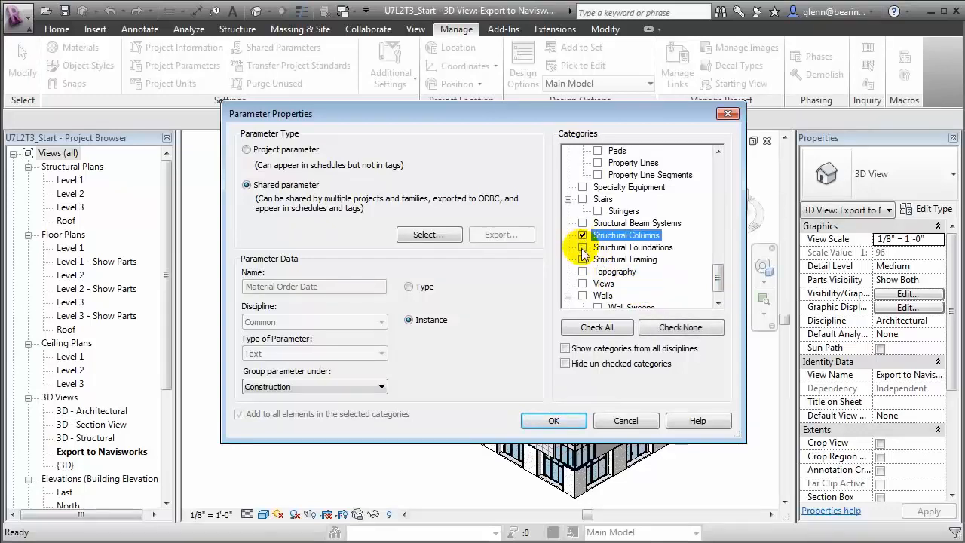
click(583, 260)
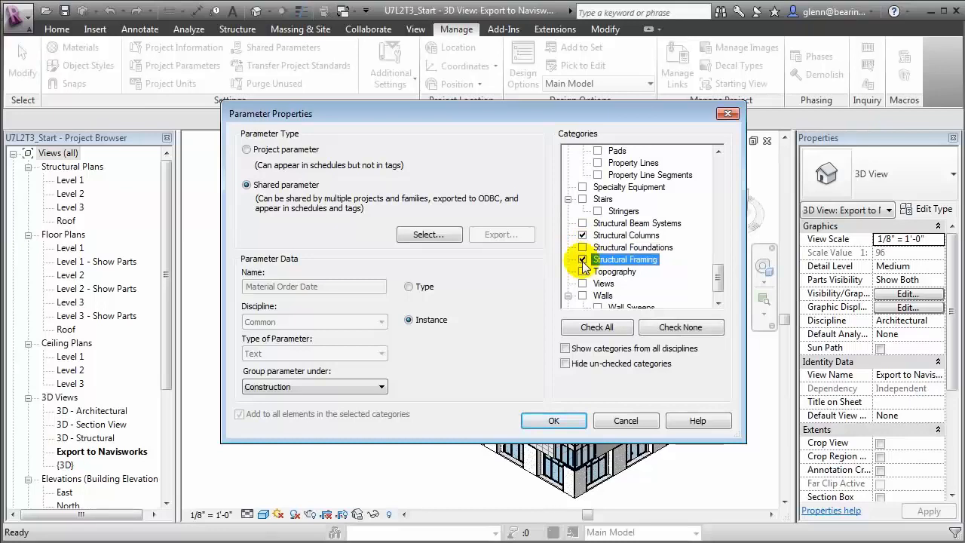
click(555, 420)
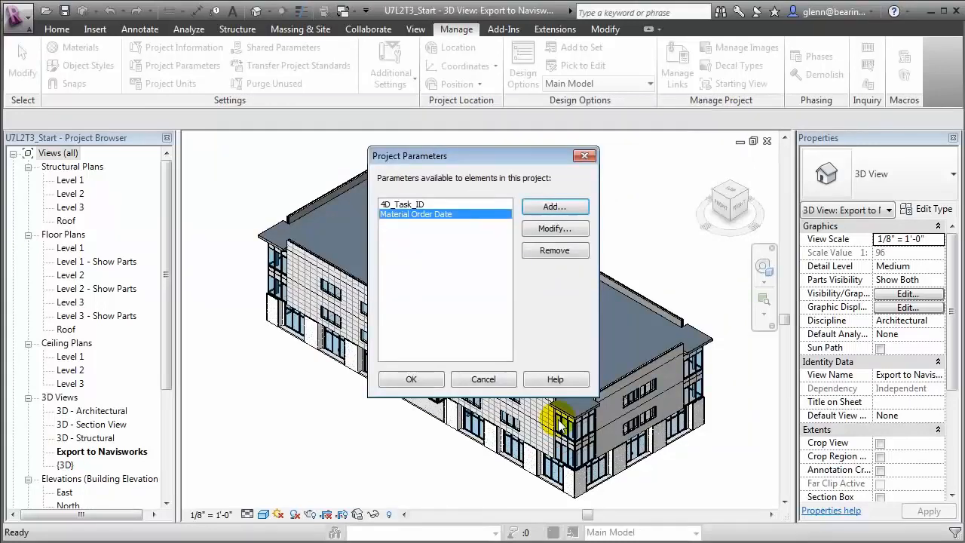
Step: Add shared Material Order Status under Construction for Structural Columns and Structural Framing
click(556, 206)
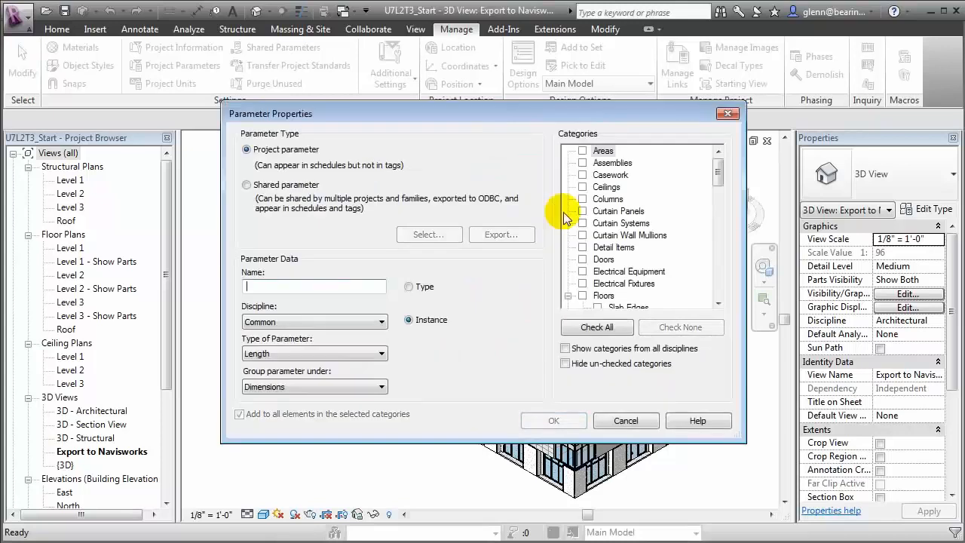
click(317, 185)
click(424, 235)
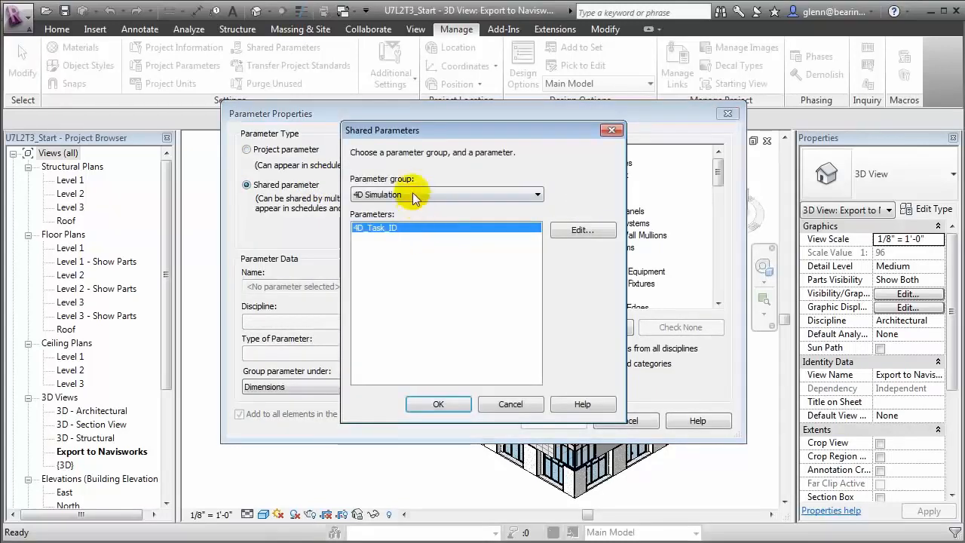
click(414, 194)
click(410, 217)
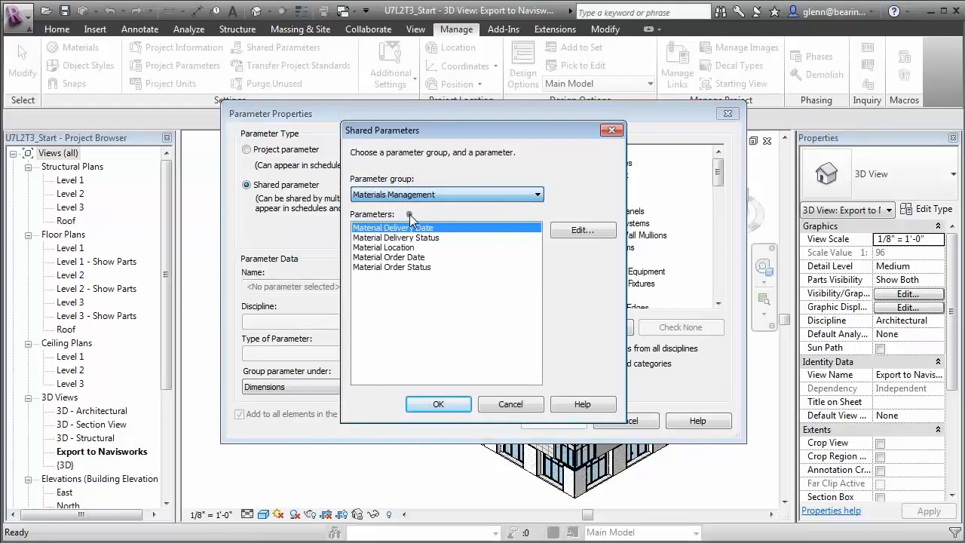
click(422, 267)
click(456, 400)
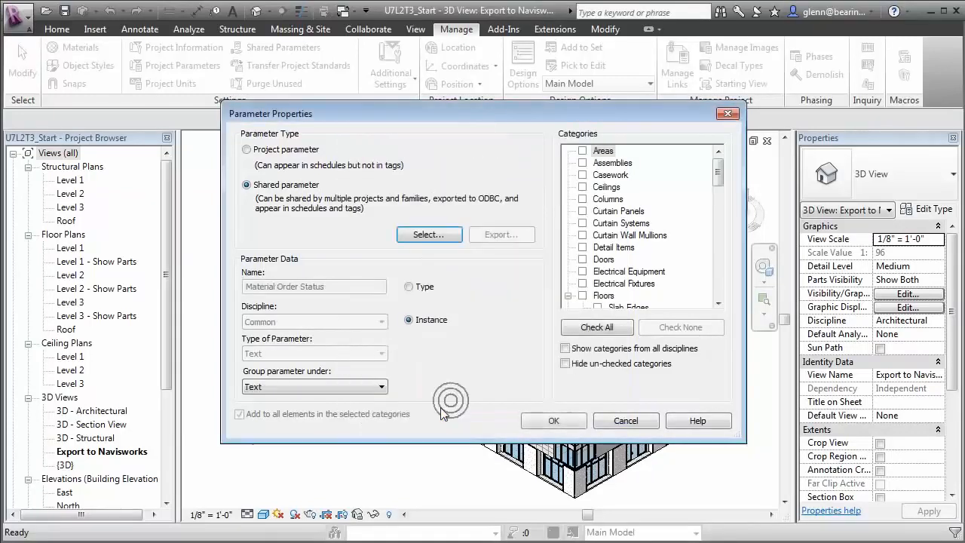
click(320, 387)
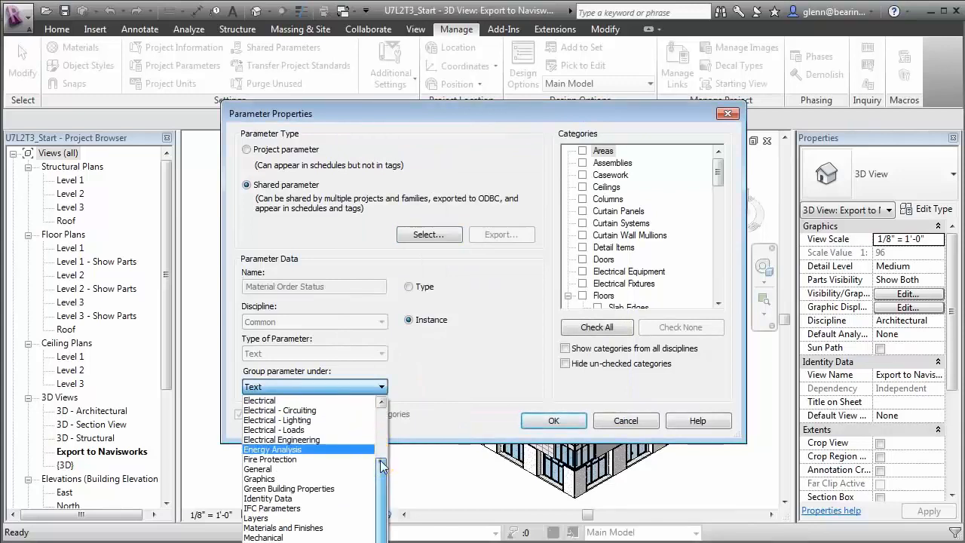
scroll(371, 447, up, 2)
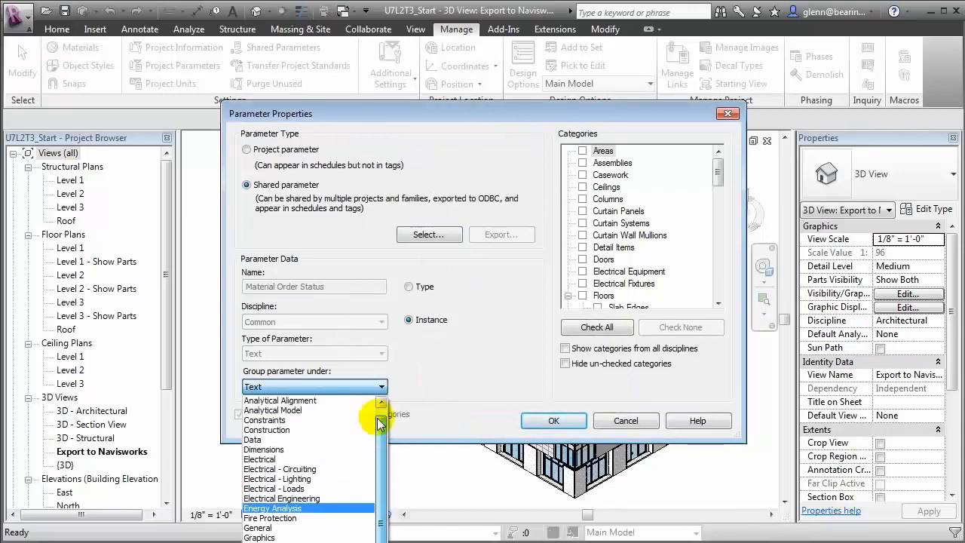
click(302, 430)
drag(719, 173, 717, 279)
click(582, 210)
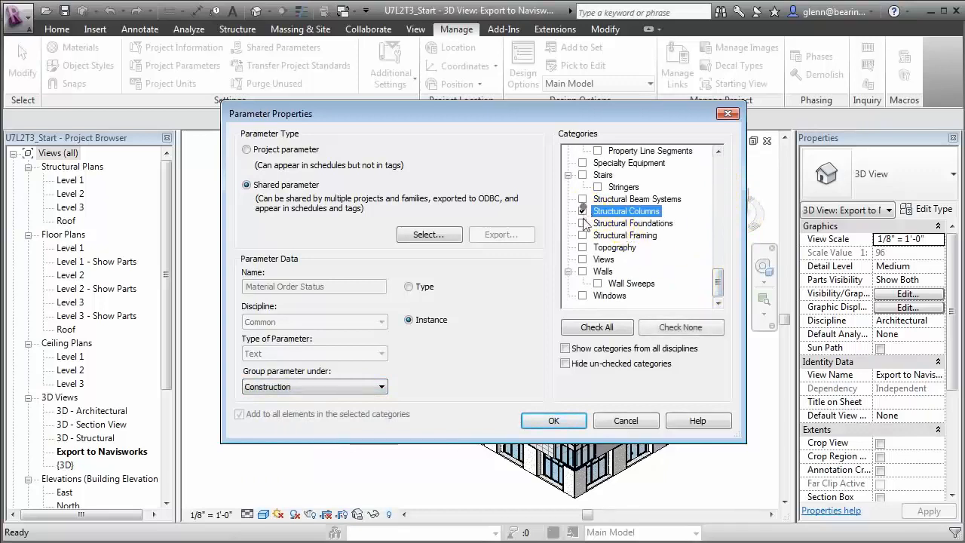
click(582, 235)
click(556, 420)
Step: Add shared Material Delivery Date under Construction for Structural Columns and Structural Framing
click(553, 210)
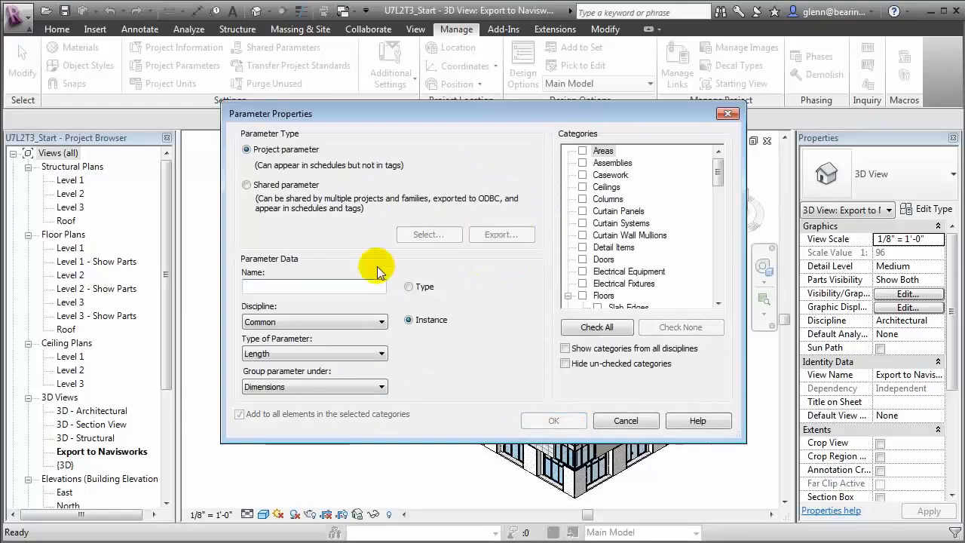
click(280, 186)
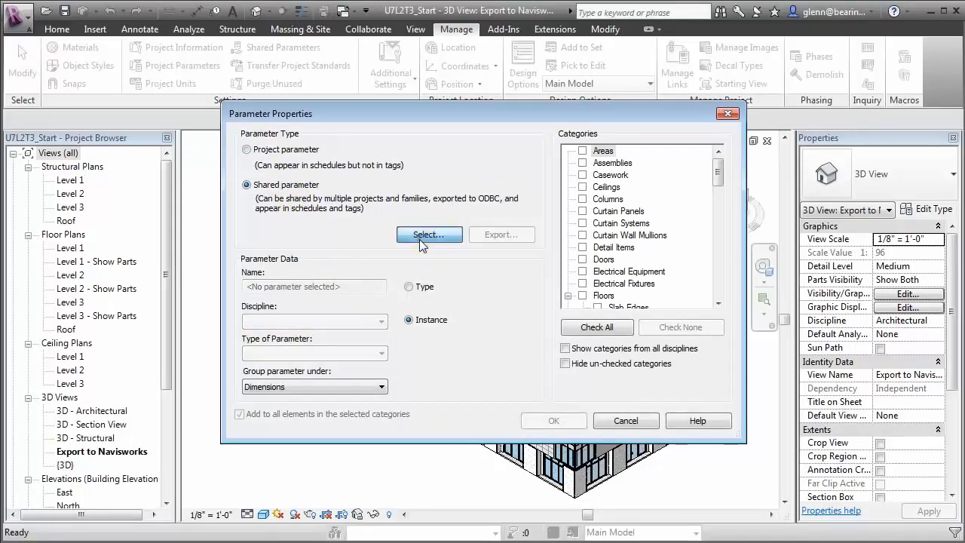
click(422, 235)
click(463, 190)
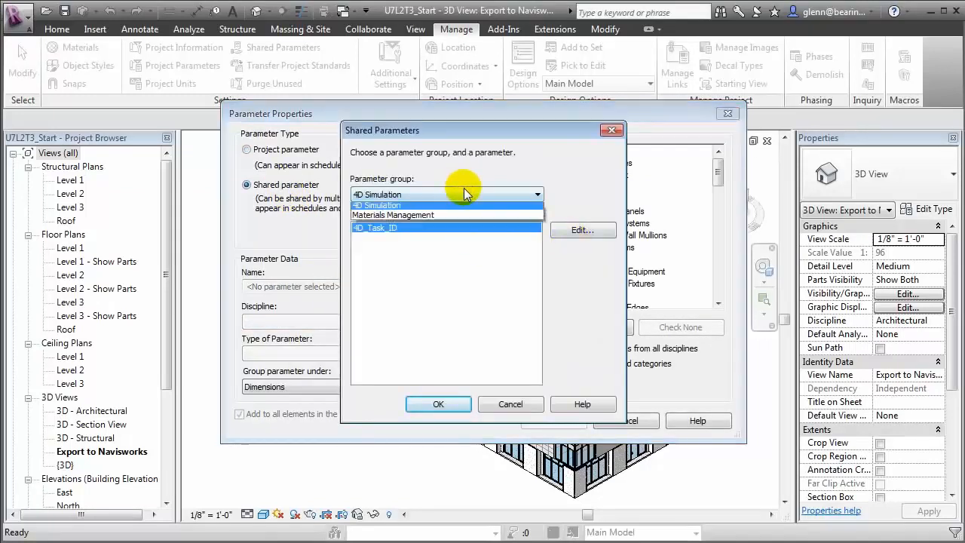
click(460, 215)
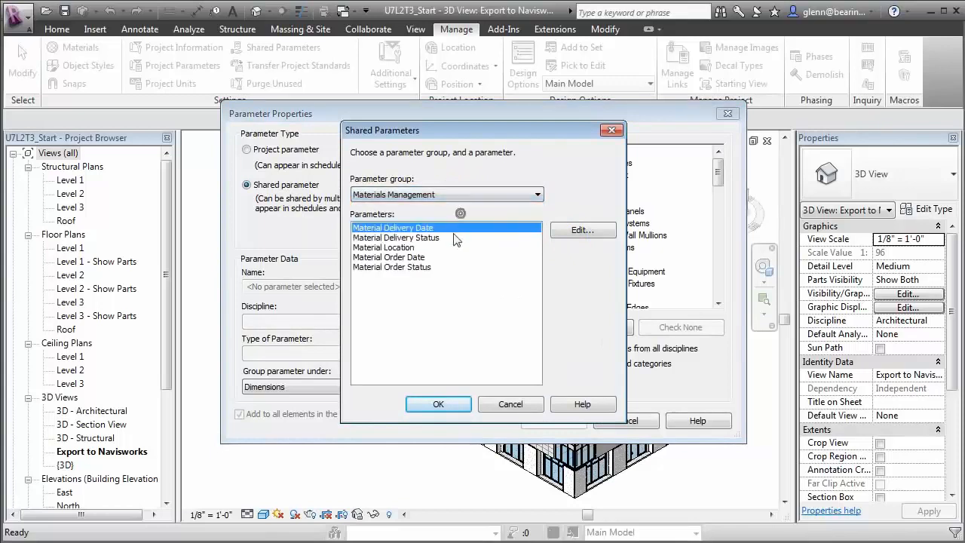
click(432, 403)
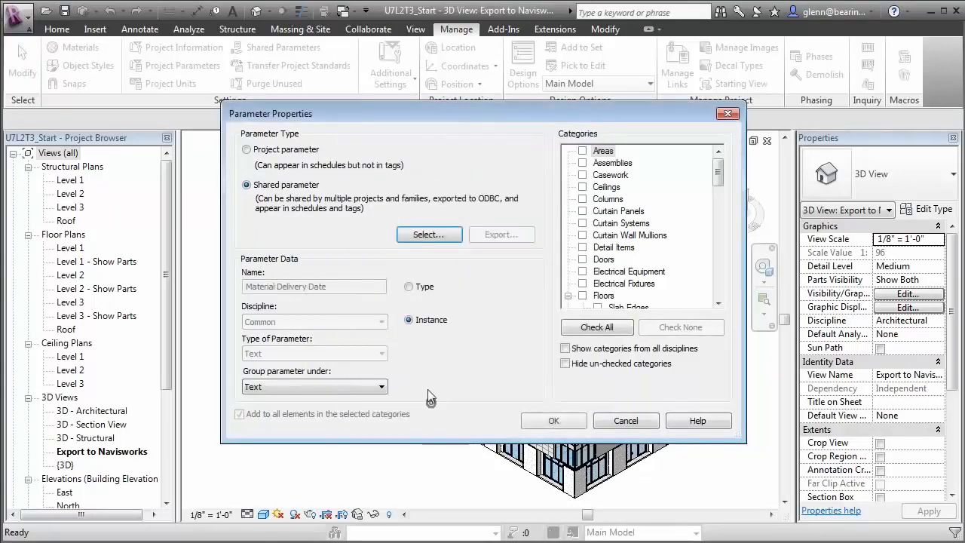
click(345, 391)
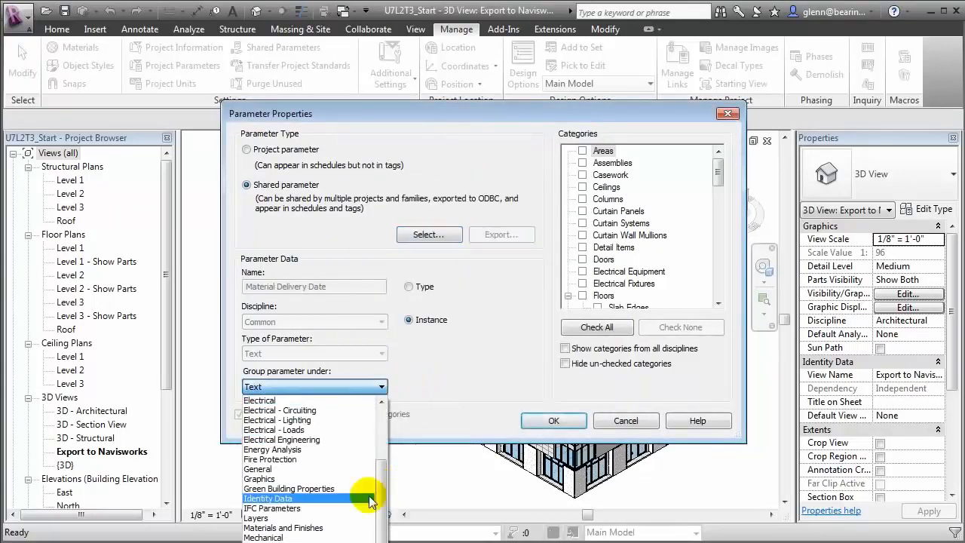
drag(381, 499, 380, 411)
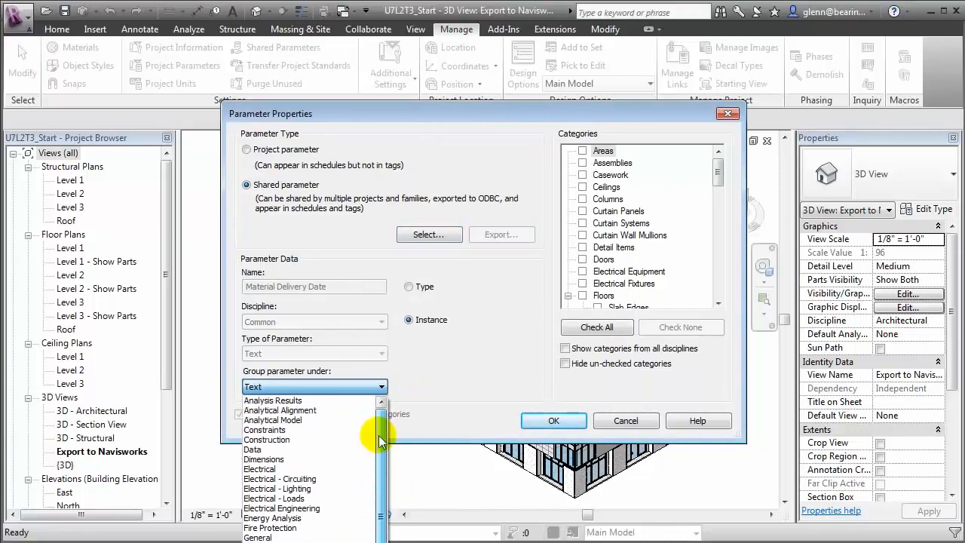
click(327, 435)
drag(724, 184, 720, 280)
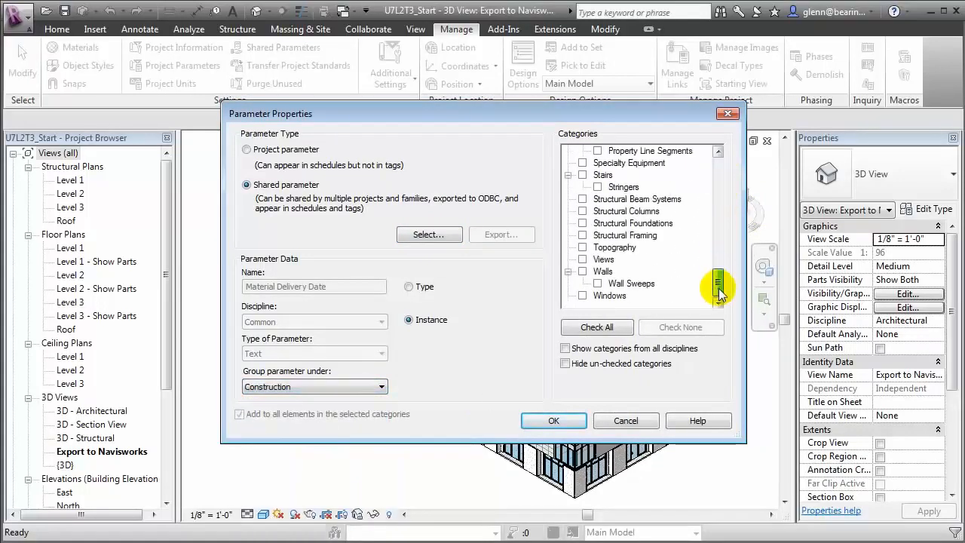
click(583, 212)
click(583, 235)
click(571, 419)
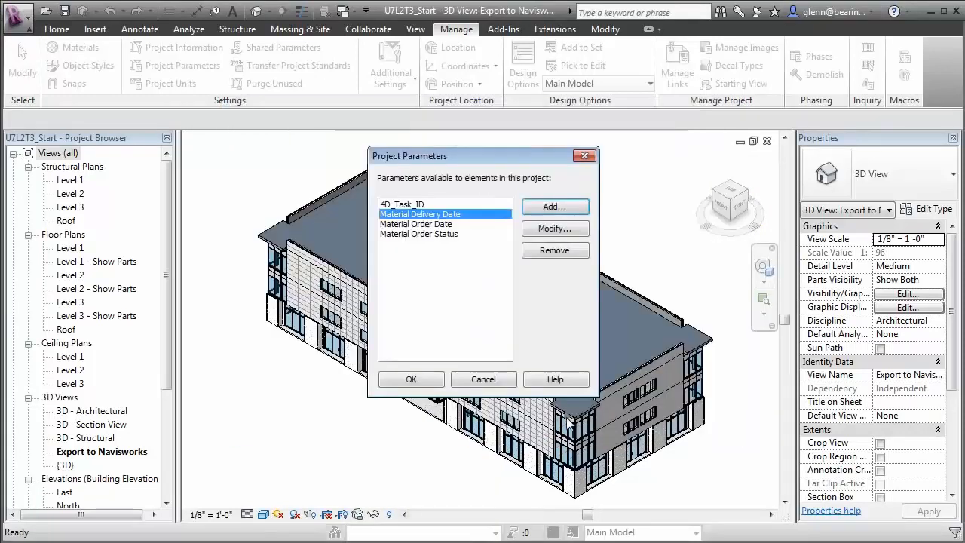
Step: Add shared Material Delivery Status under Construction for Structural Columns and Structural Framing
click(556, 209)
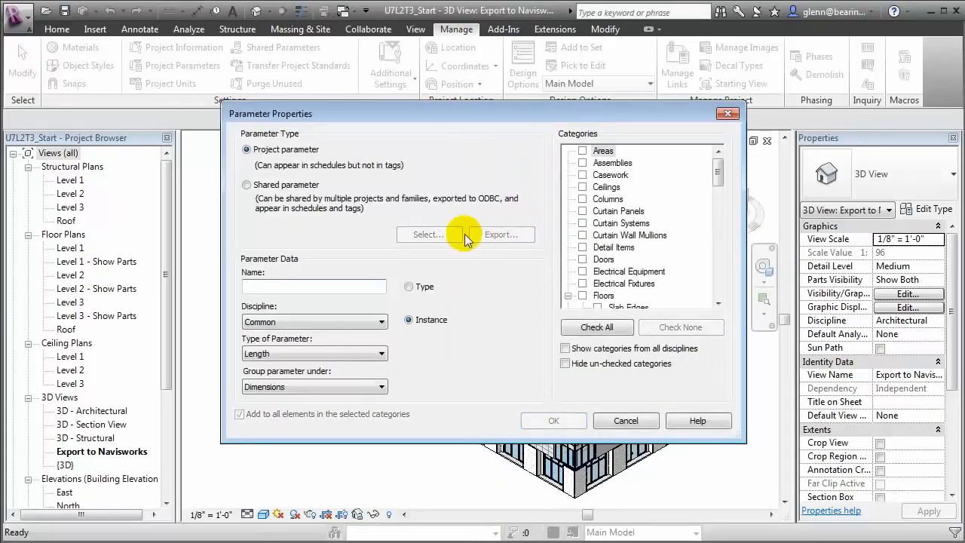
click(301, 185)
click(426, 234)
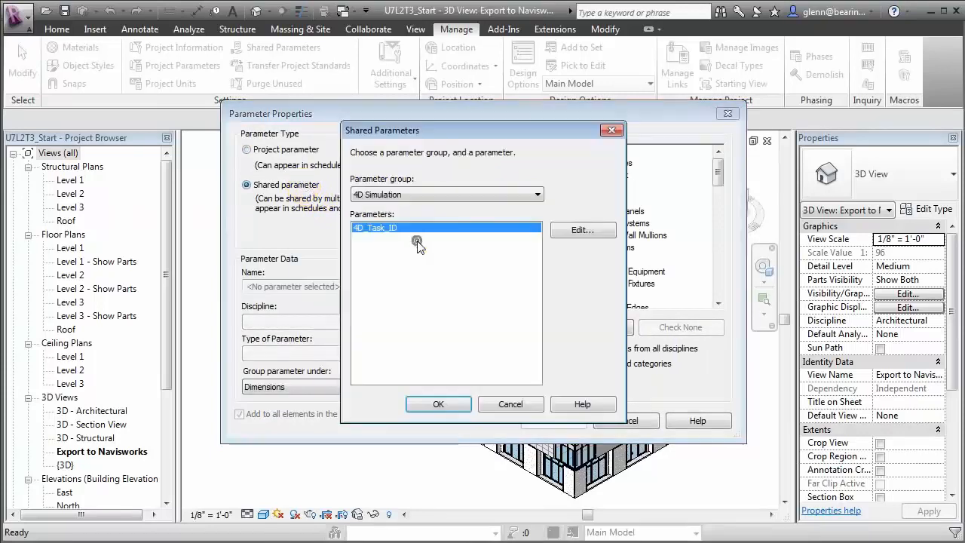
click(447, 199)
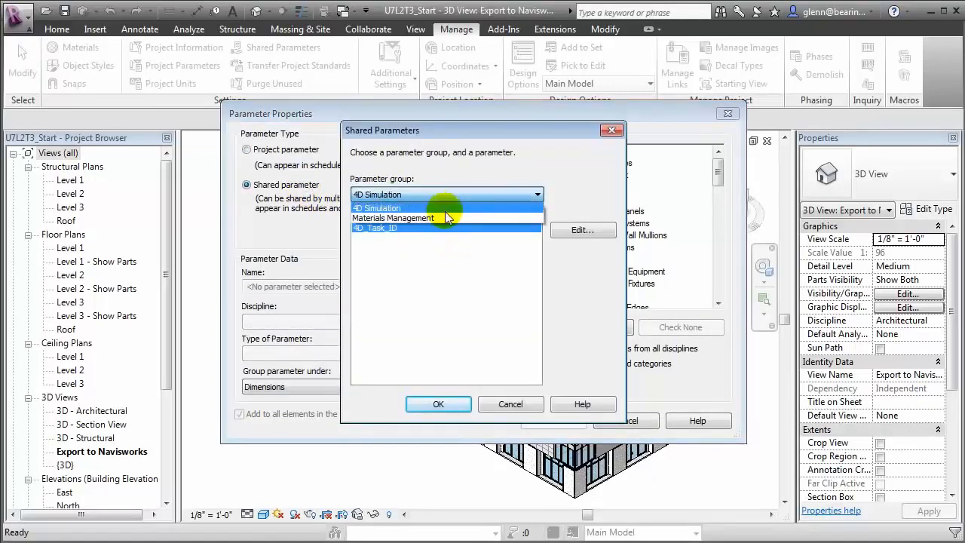
click(445, 213)
click(419, 237)
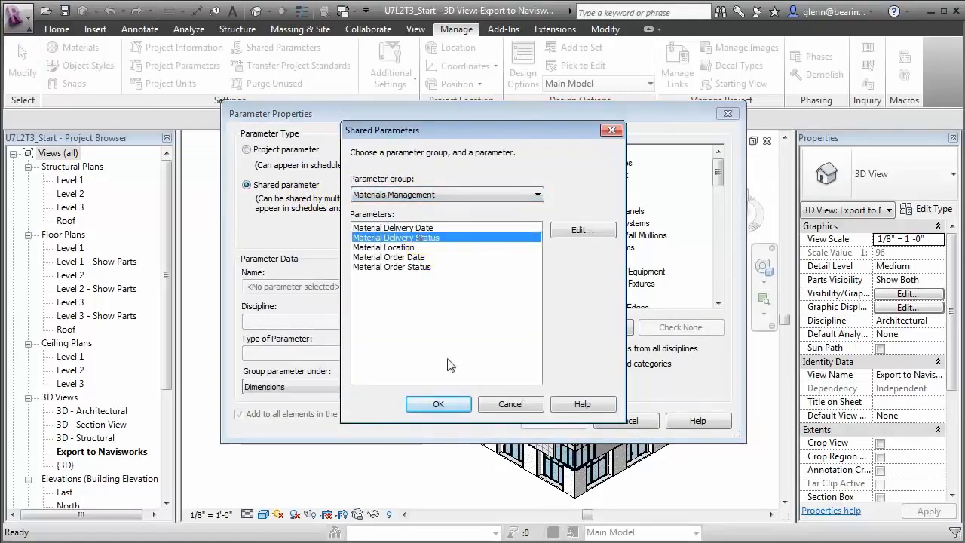
click(441, 405)
click(340, 385)
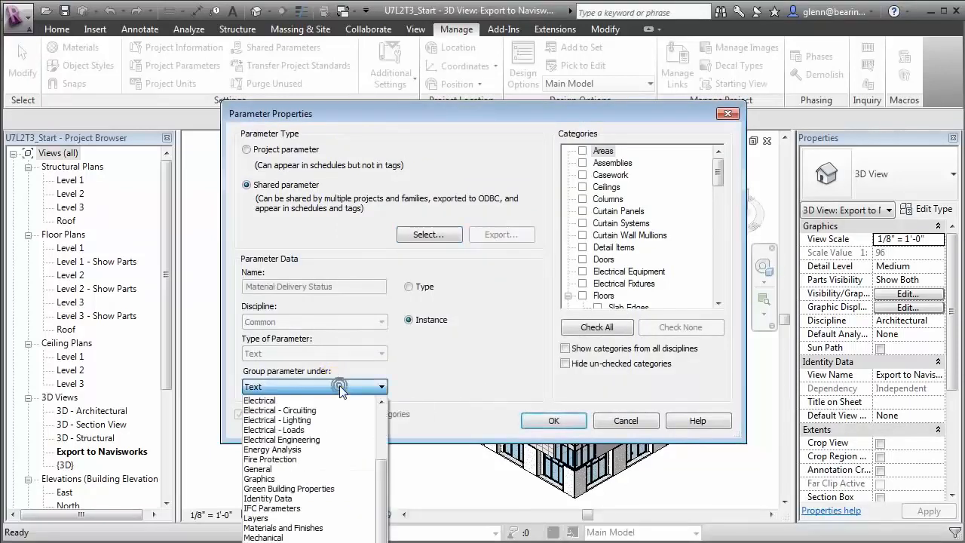
scroll(380, 480, up, 3)
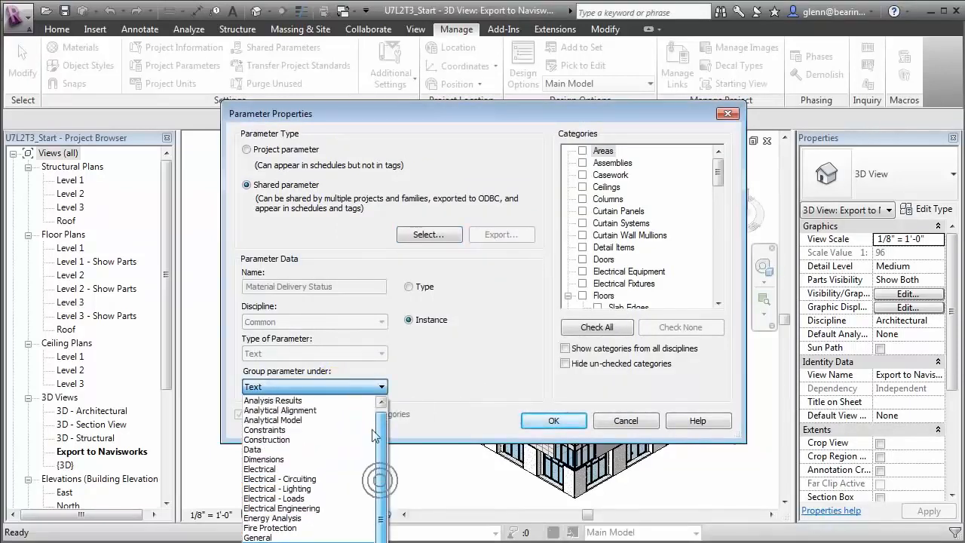
click(295, 437)
drag(717, 175, 713, 280)
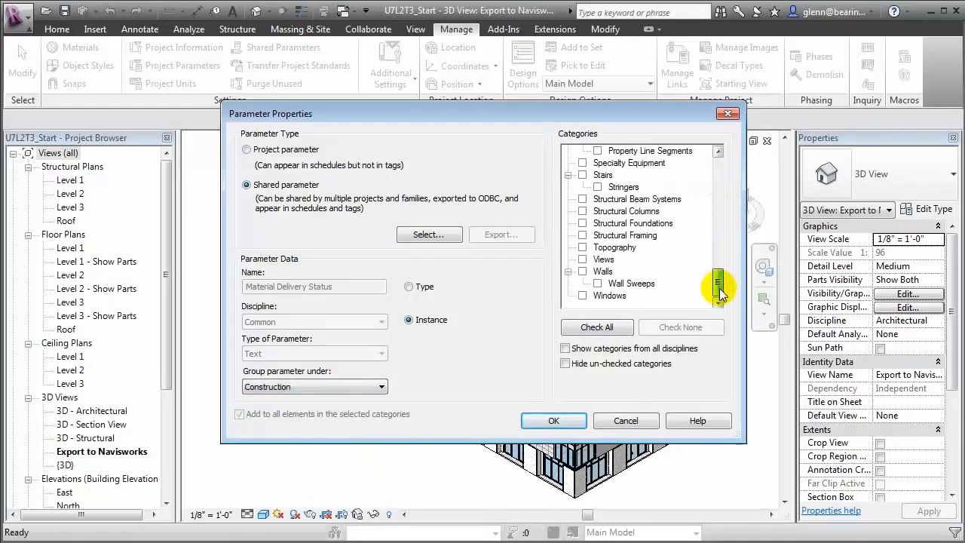
click(582, 212)
click(583, 236)
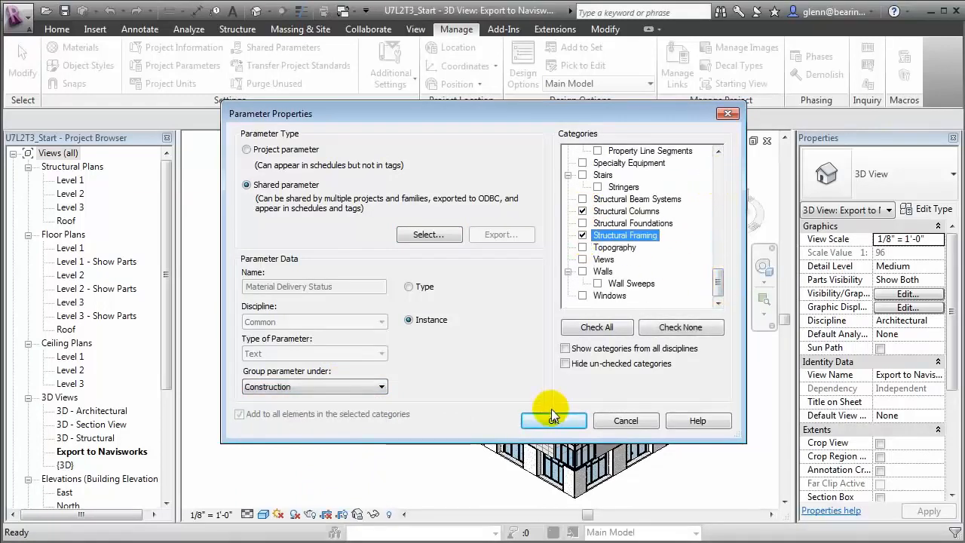
click(553, 421)
Step: Add shared Material Location under Construction for columns and framing, then close Project Parameters
click(561, 211)
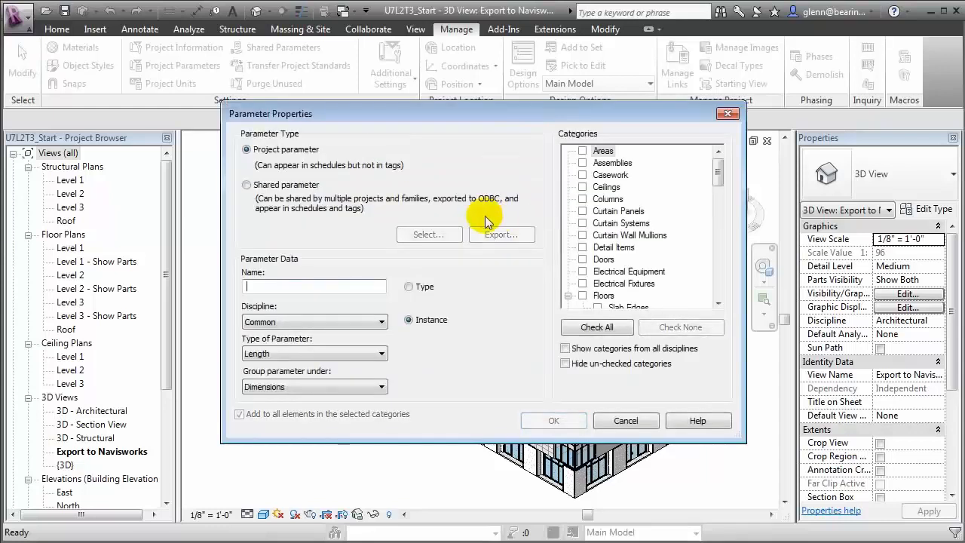
click(287, 189)
click(439, 241)
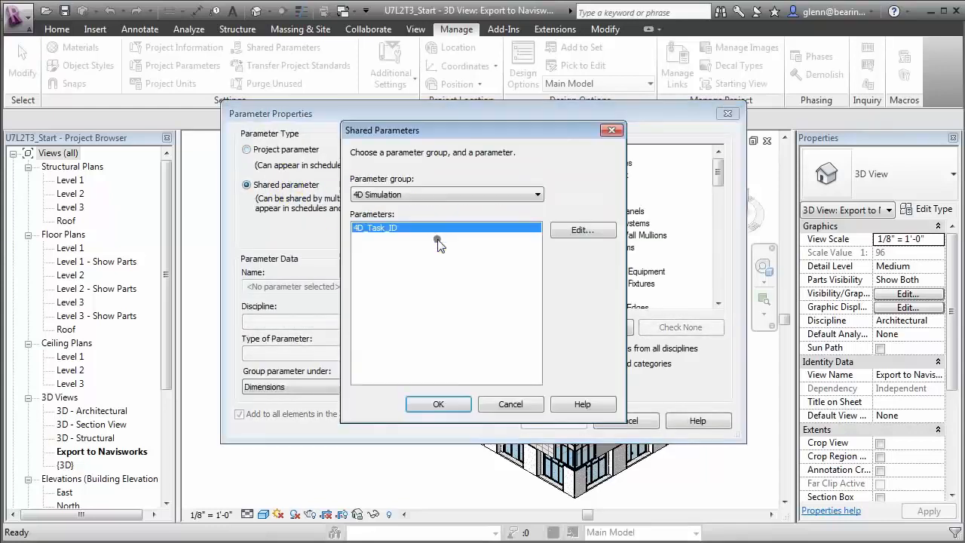
click(470, 195)
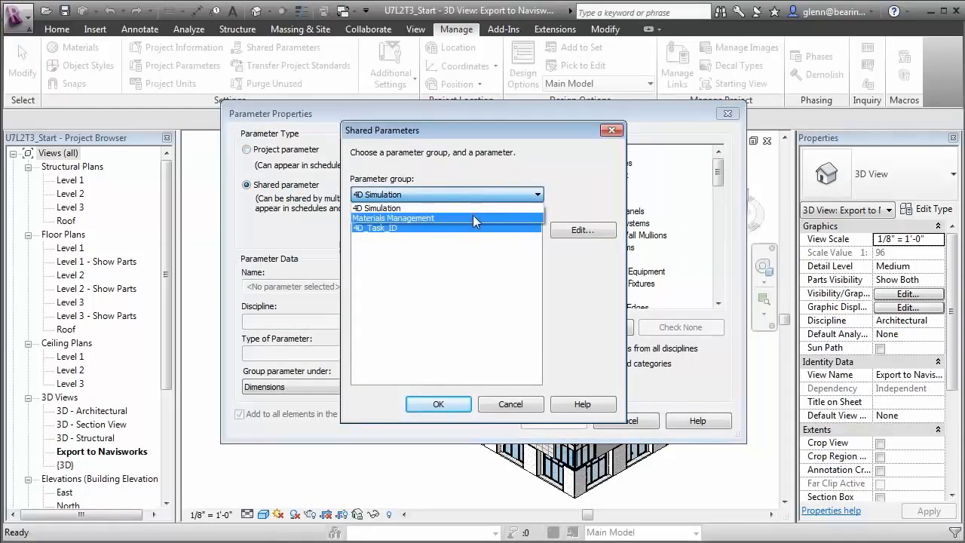
click(472, 217)
click(426, 248)
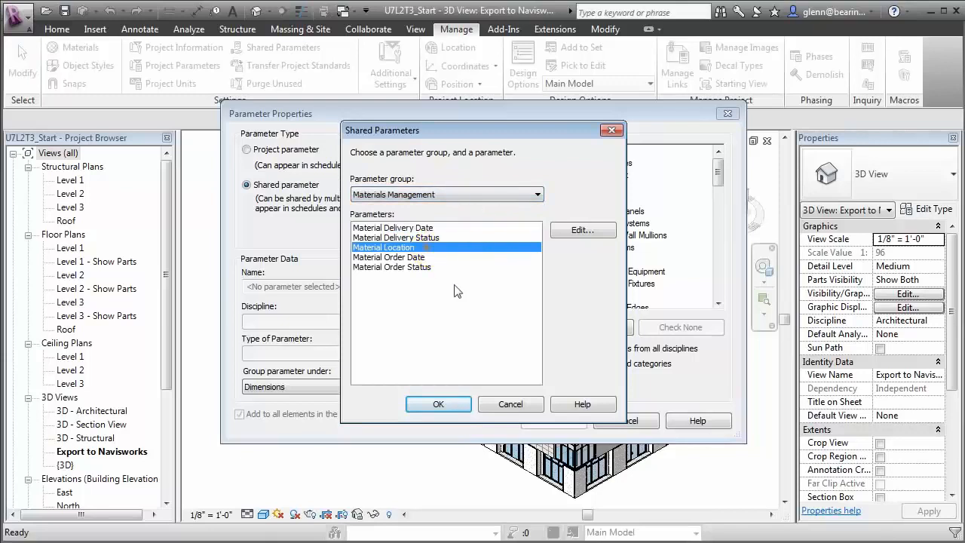
click(439, 404)
click(335, 387)
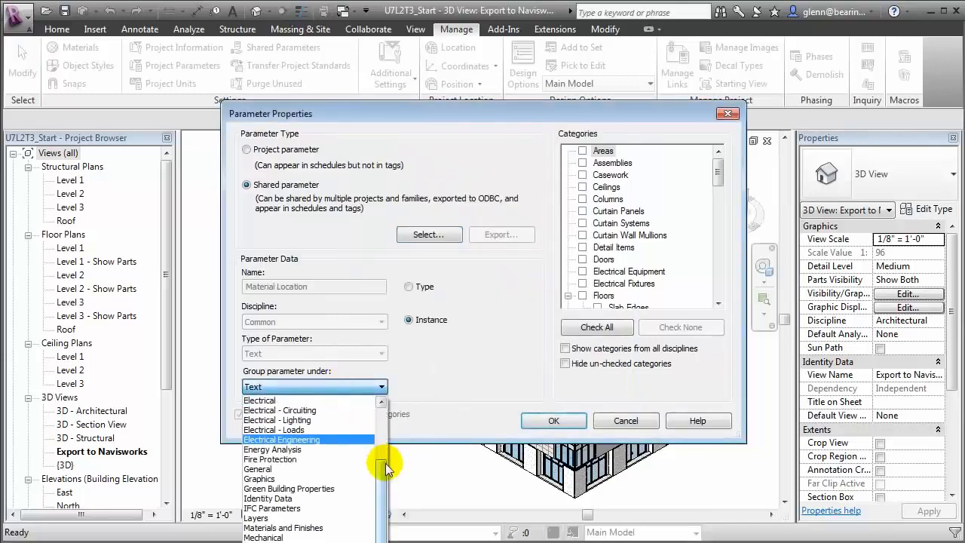
scroll(383, 466, up, 2)
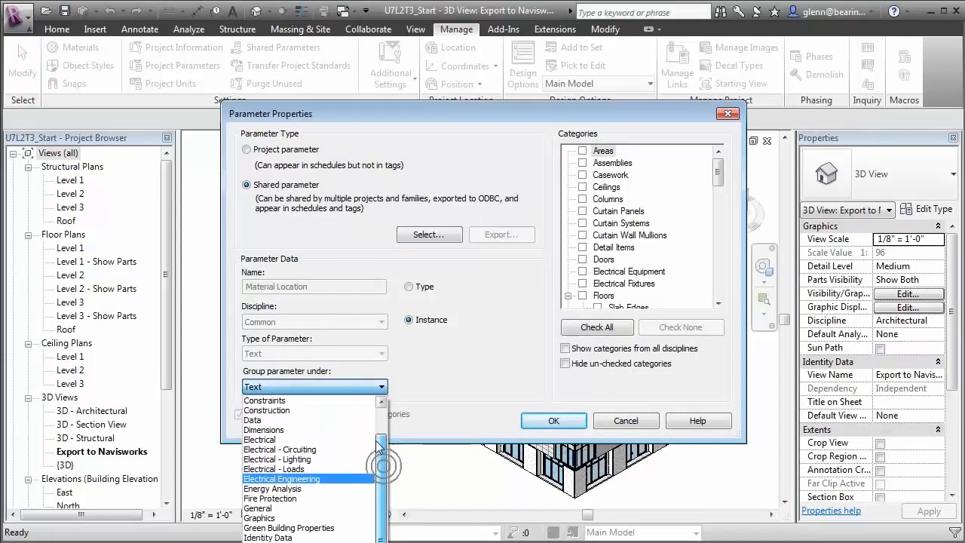
click(316, 411)
drag(722, 185, 721, 280)
click(583, 211)
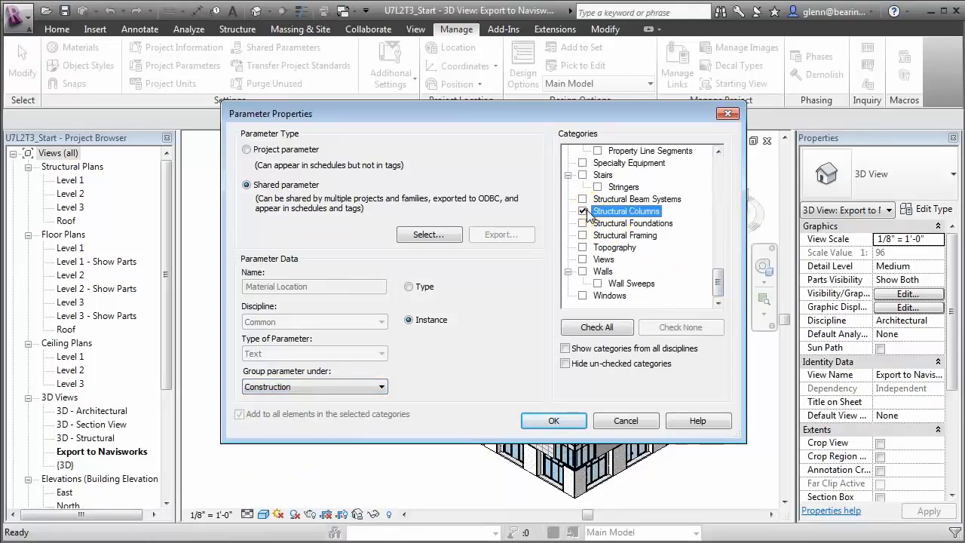
click(582, 235)
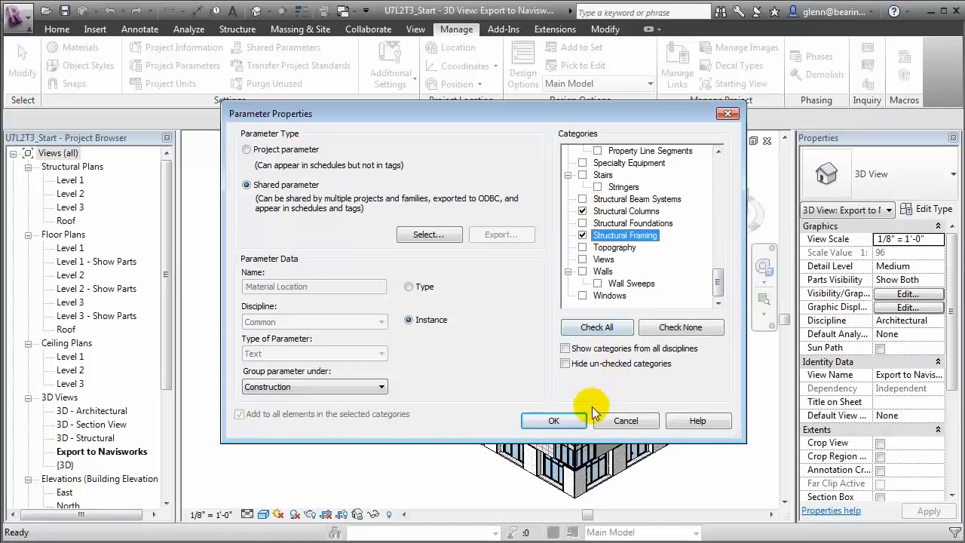
click(555, 420)
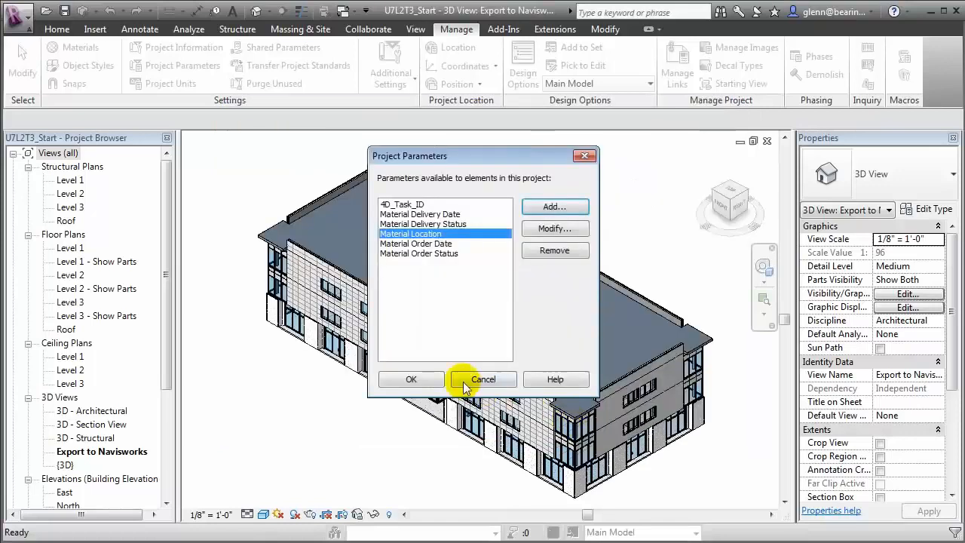
click(411, 379)
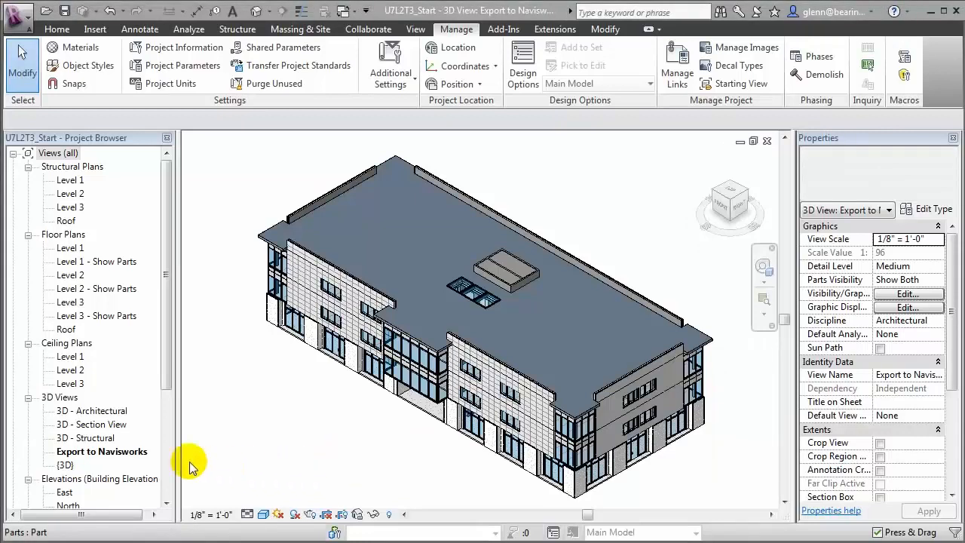
Step: Open the 3D - Structural view and select one structural column
click(104, 438)
double_click(105, 438)
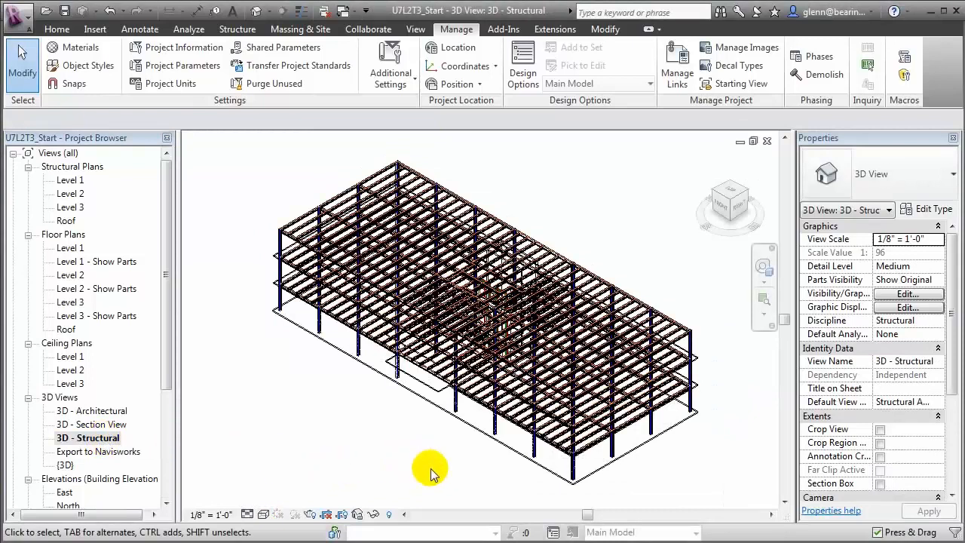
click(537, 452)
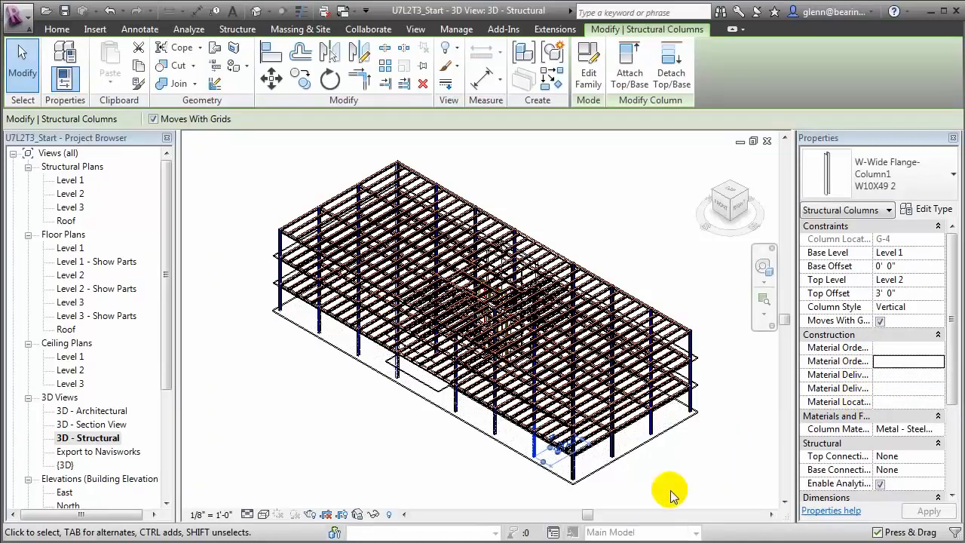
Step: Set the column's Material Order Status to Ordered and Delivery Status to Not Delivered
click(937, 363)
click(916, 362)
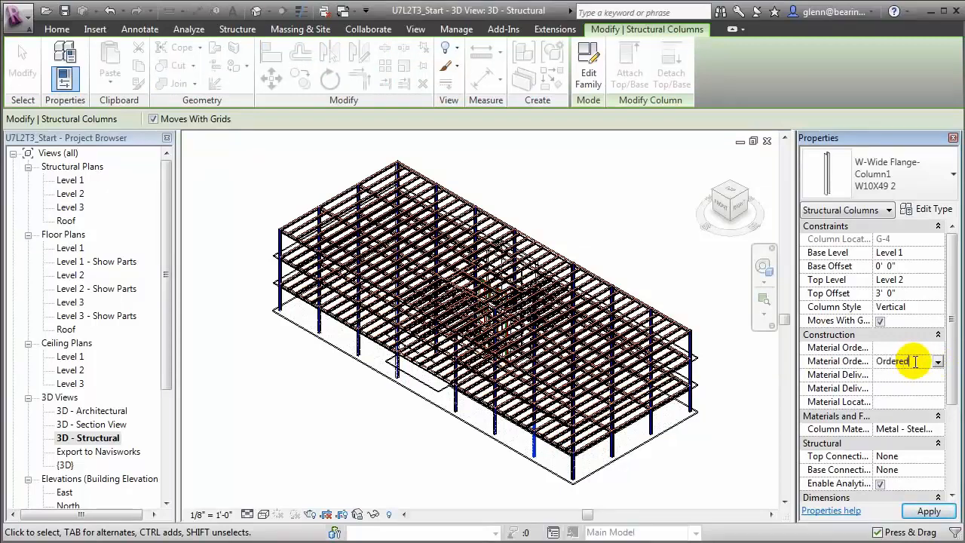
click(892, 389)
text(Not Delivered)
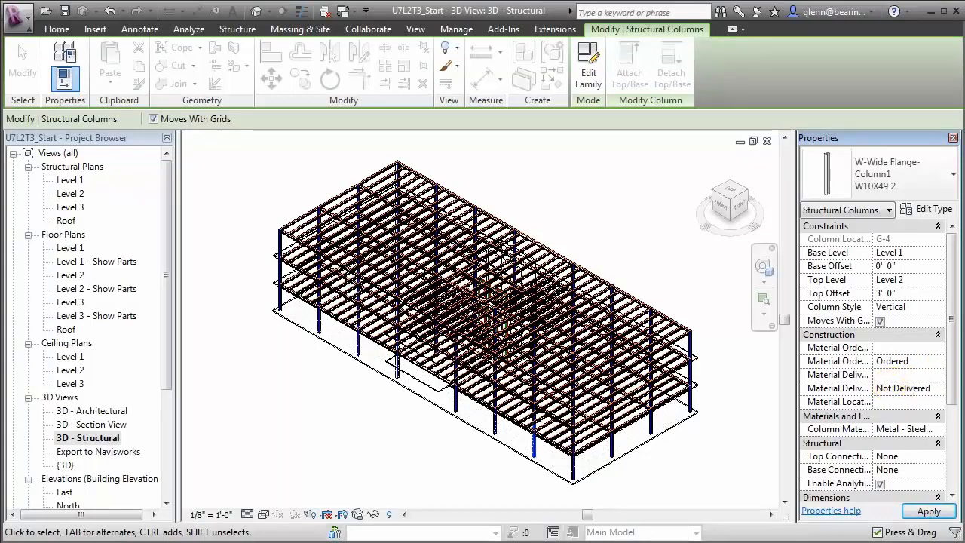
click(929, 512)
click(721, 479)
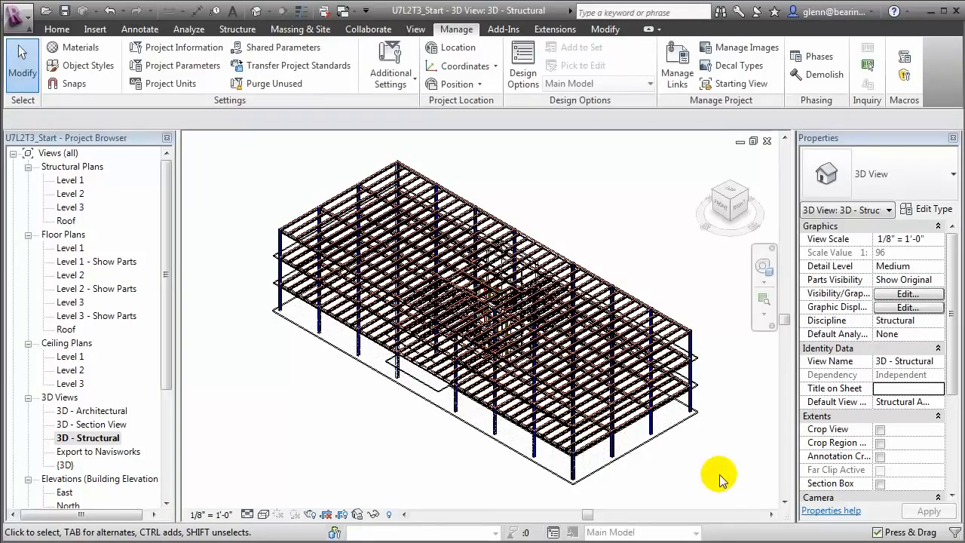
Step: Open the Level 1 ceiling plan and filter a window selection down to Structural Columns
click(65, 359)
double_click(64, 359)
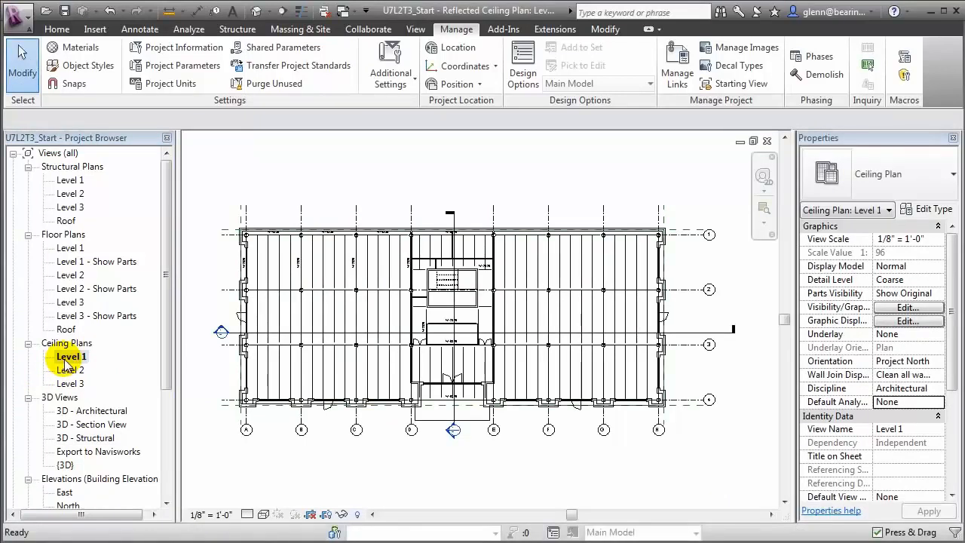
drag(210, 201, 325, 308)
drag(399, 343, 721, 448)
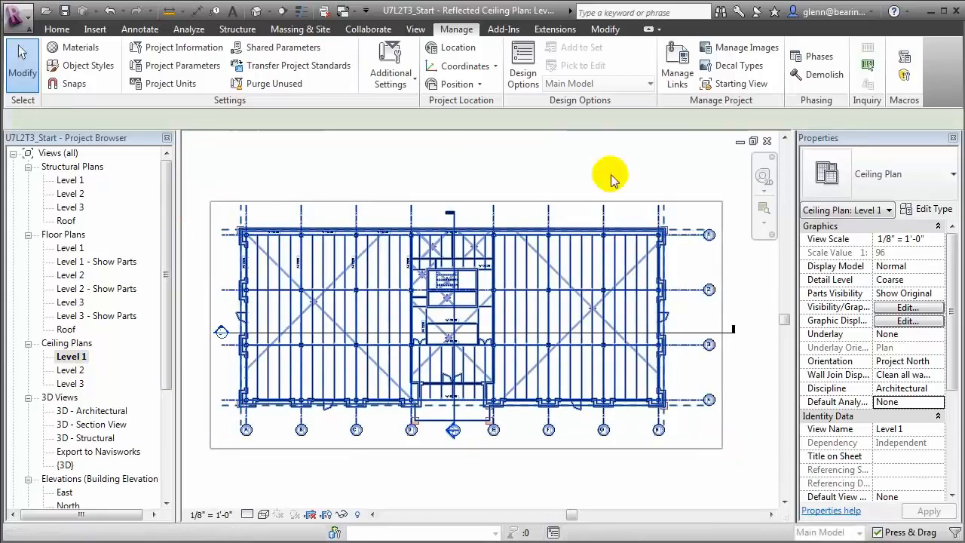
click(588, 72)
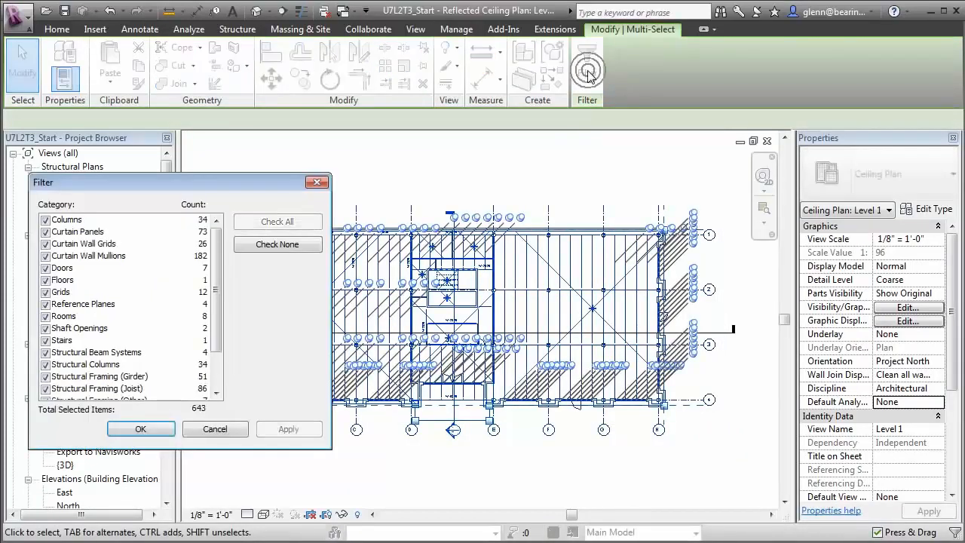
click(253, 243)
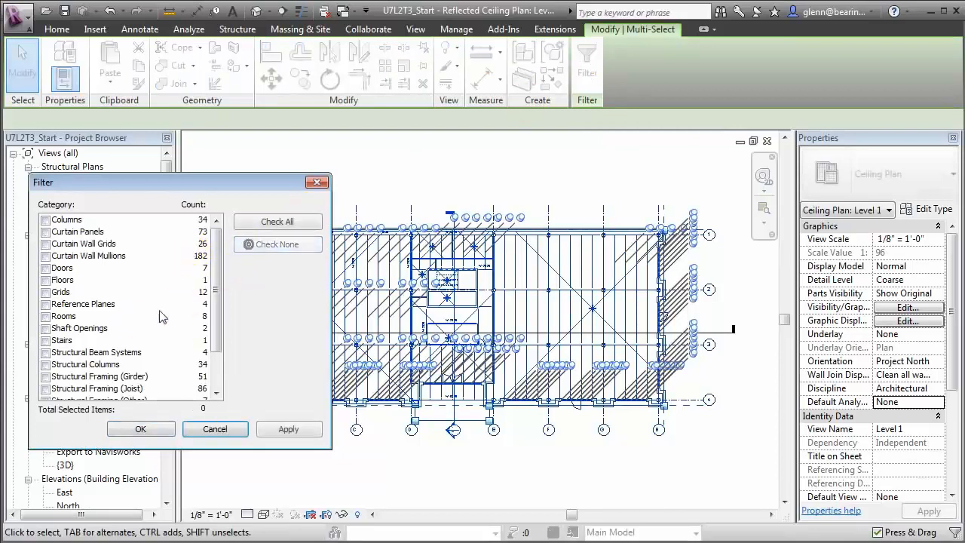
click(45, 364)
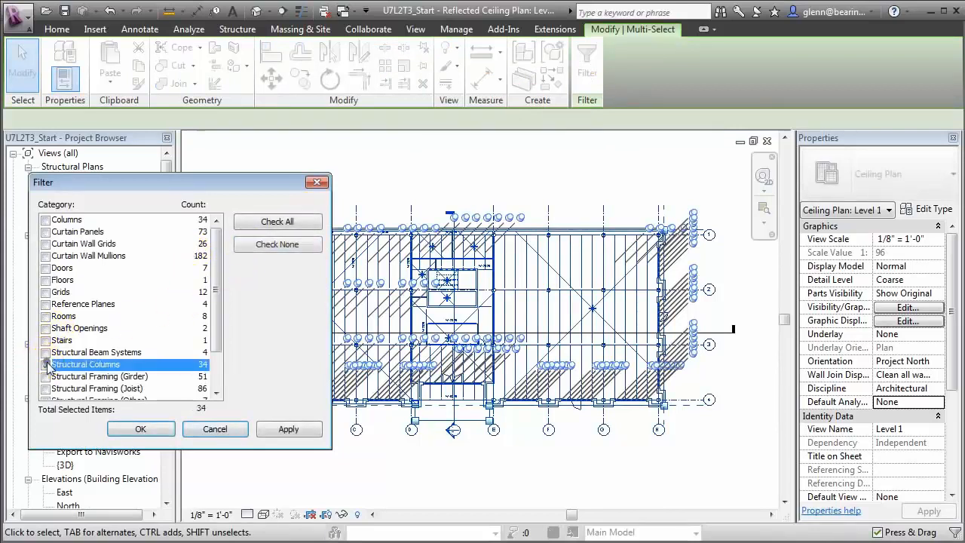
click(129, 427)
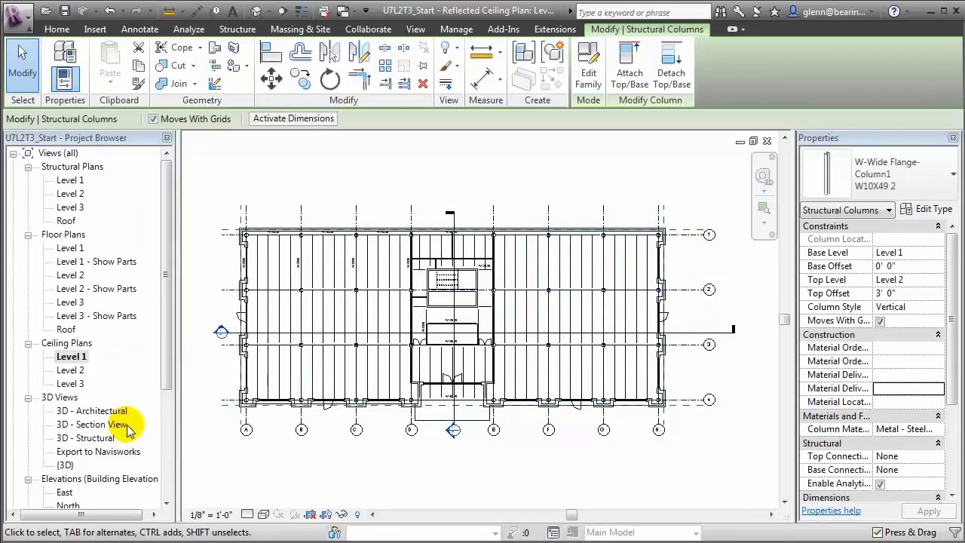
Step: Set all 34 columns to order status Ordered and delivery status Not Delivered
click(941, 362)
click(938, 362)
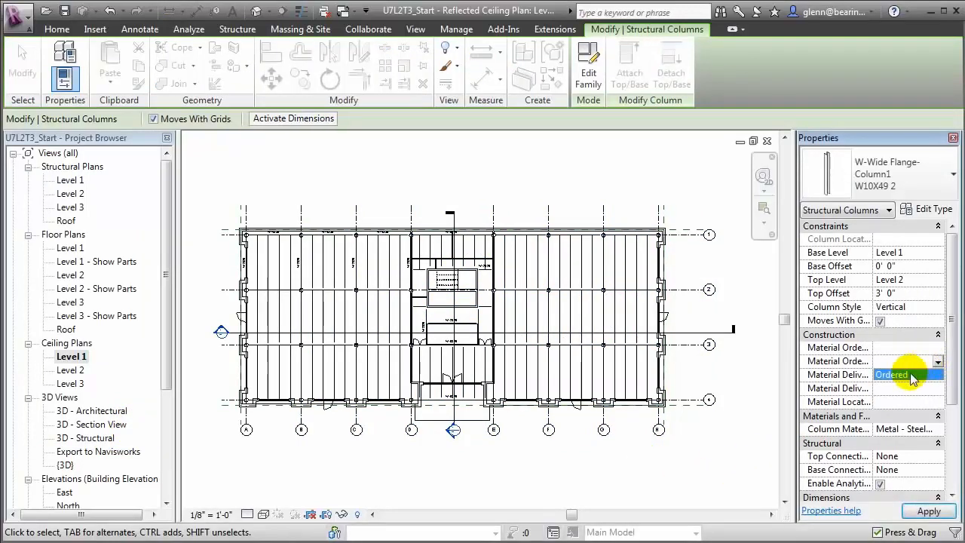
click(912, 377)
click(935, 390)
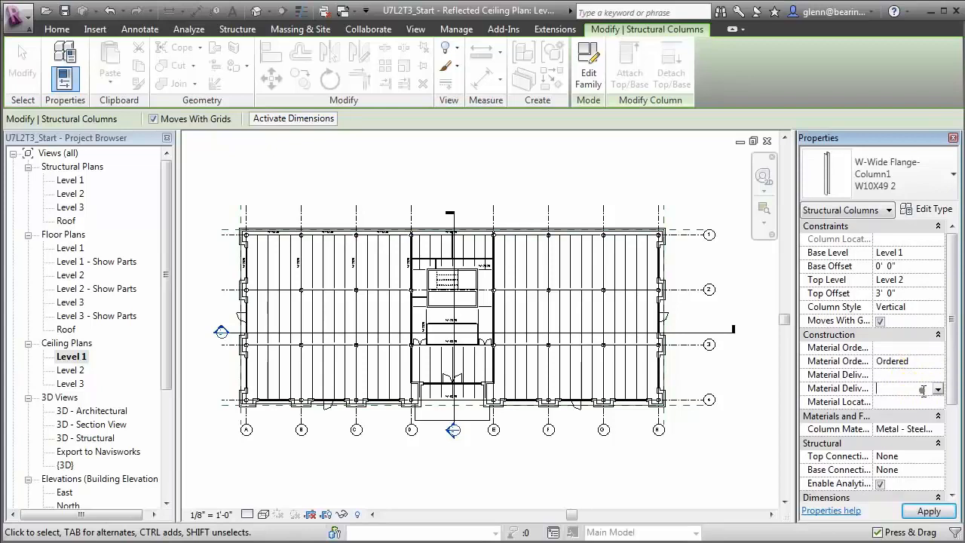
click(938, 390)
click(905, 402)
click(714, 462)
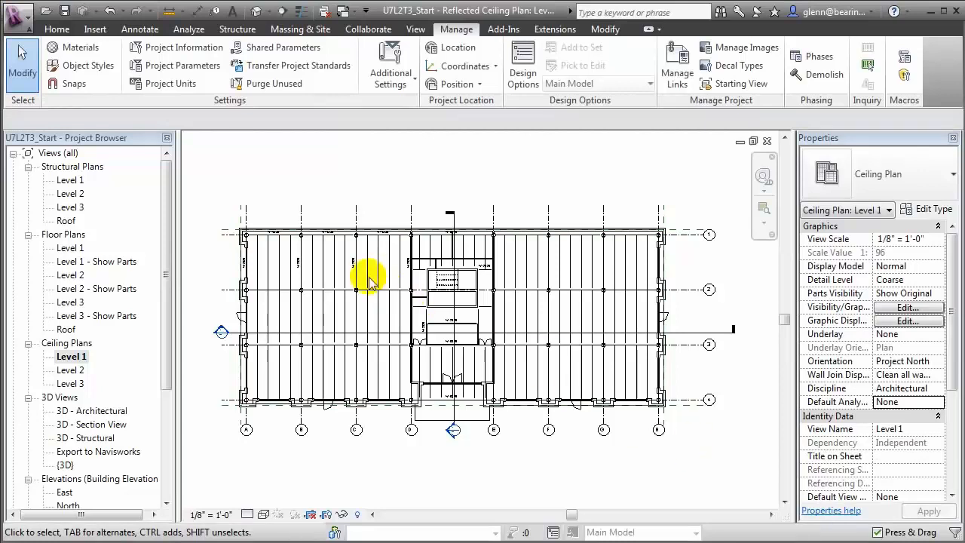
Step: Select only the structural columns in the upper-left area of the plan
drag(226, 217, 377, 366)
click(586, 72)
click(266, 246)
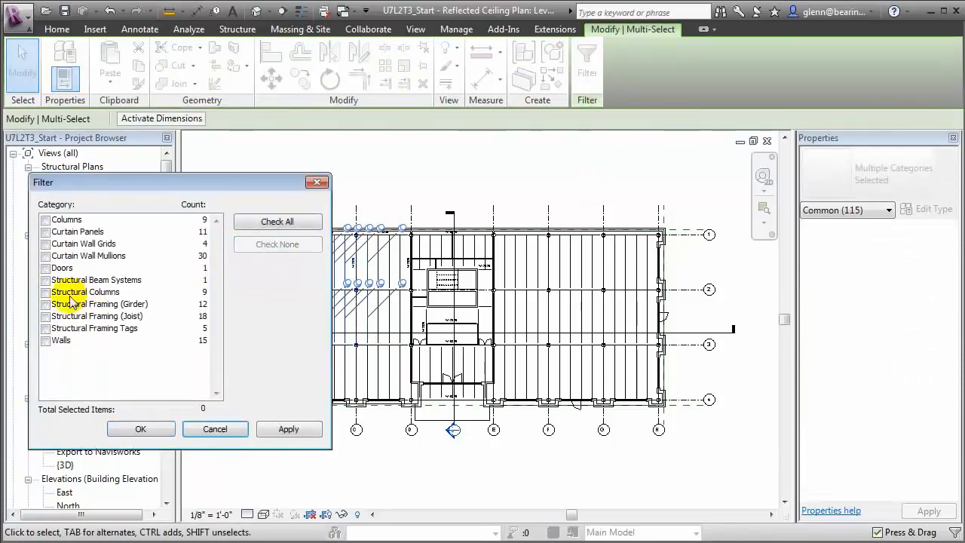
click(46, 293)
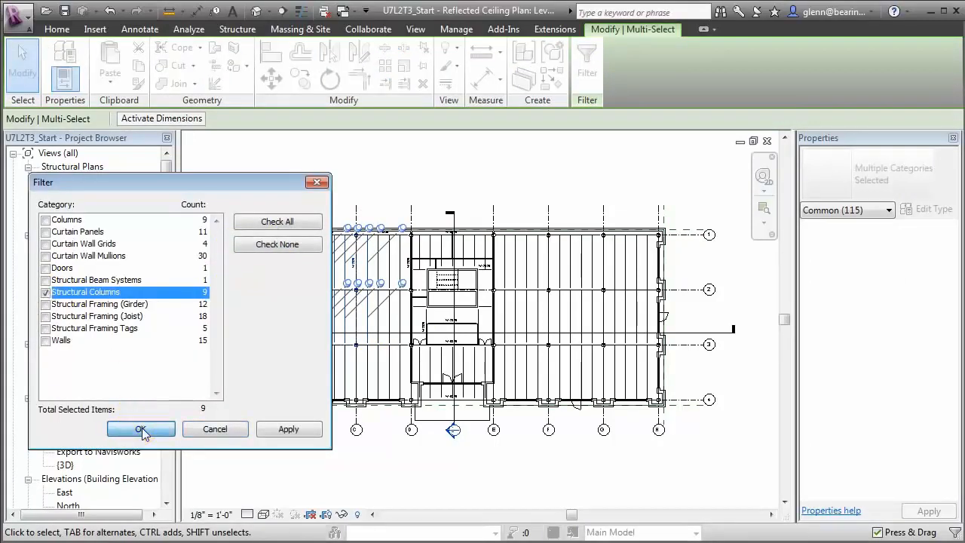
click(139, 429)
Step: Set these columns' Material Delivery Status to Delivered
click(933, 390)
click(935, 390)
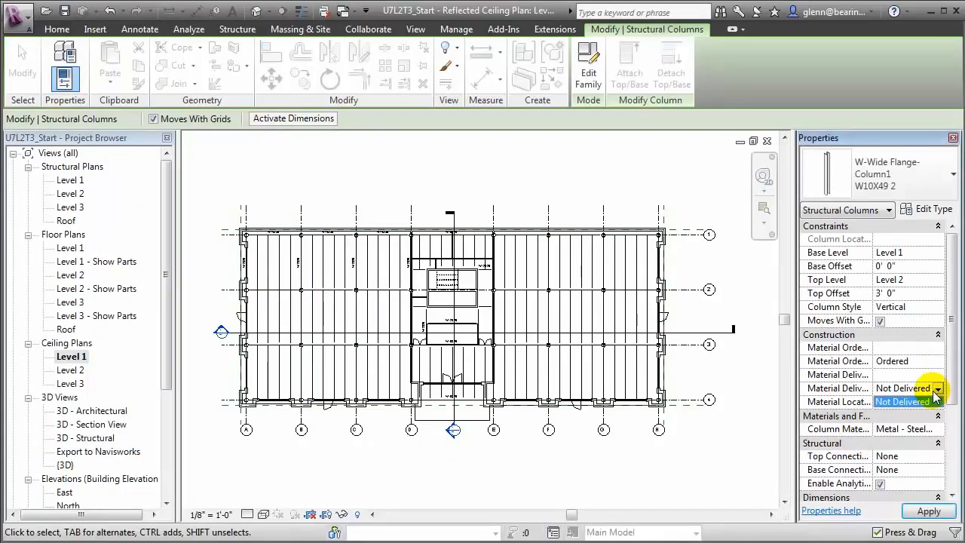
click(937, 388)
text(De)
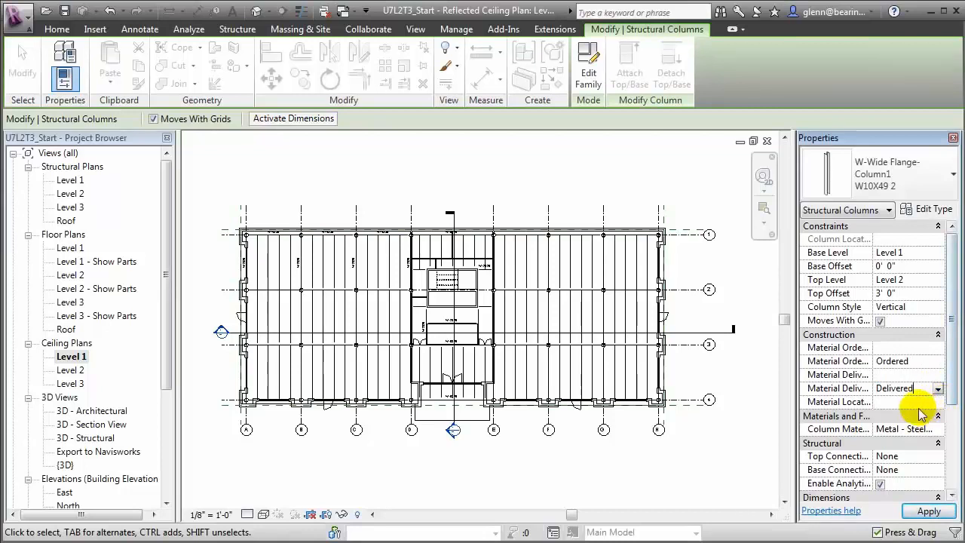
key(Return)
click(911, 402)
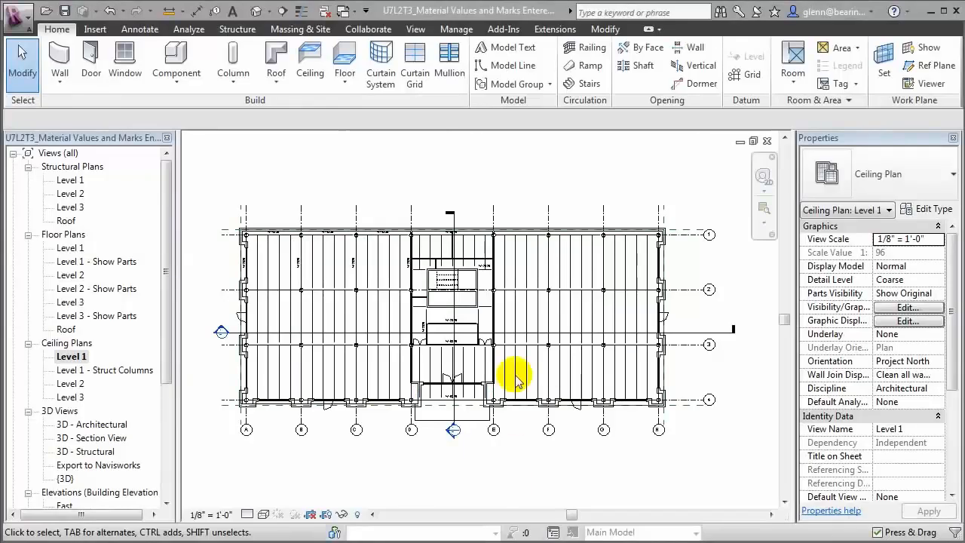
Step: Create a new Schedule/Quantities table for the Structural Columns category
click(416, 31)
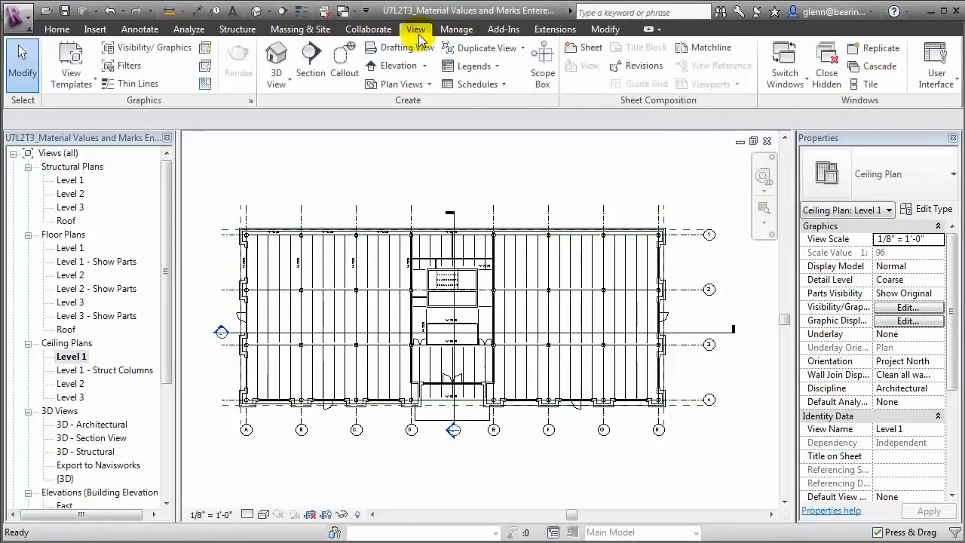
click(466, 83)
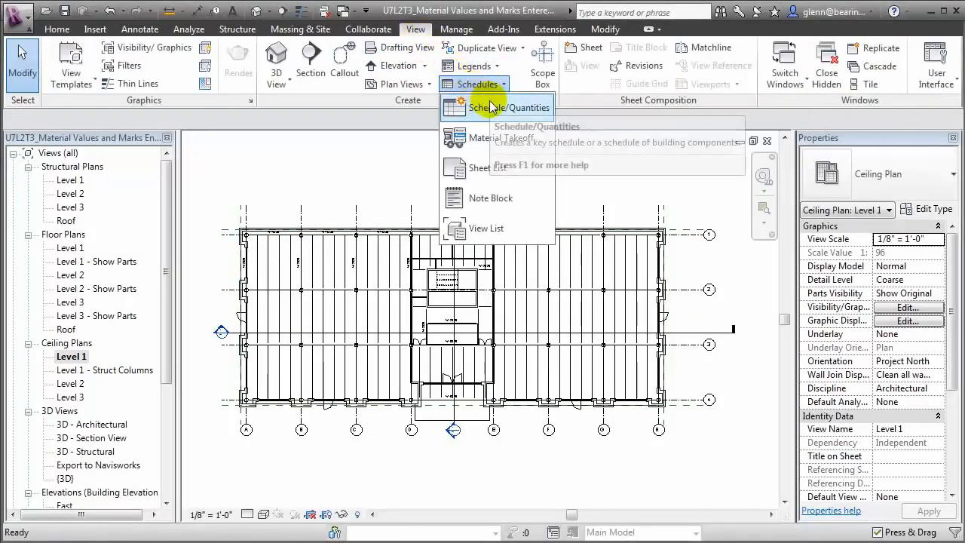
click(491, 106)
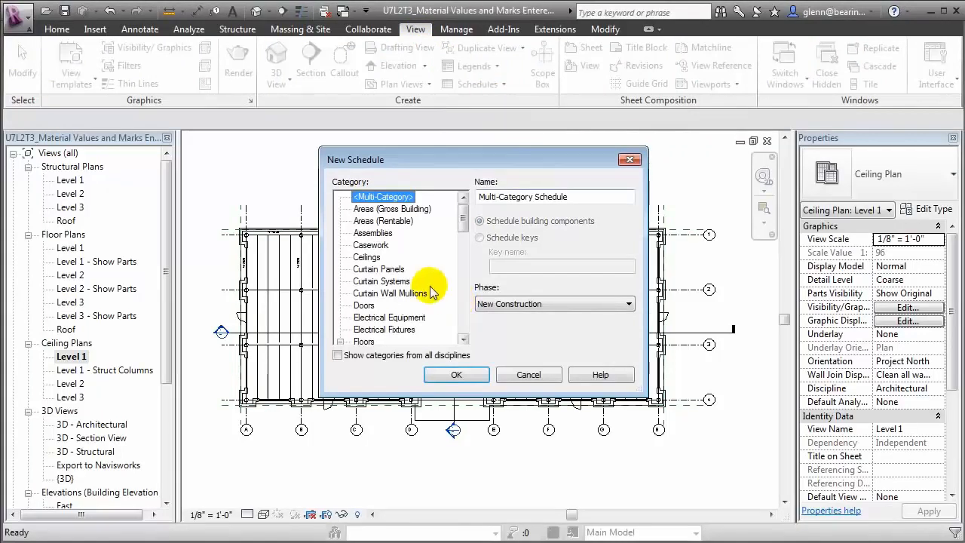
drag(461, 211, 466, 326)
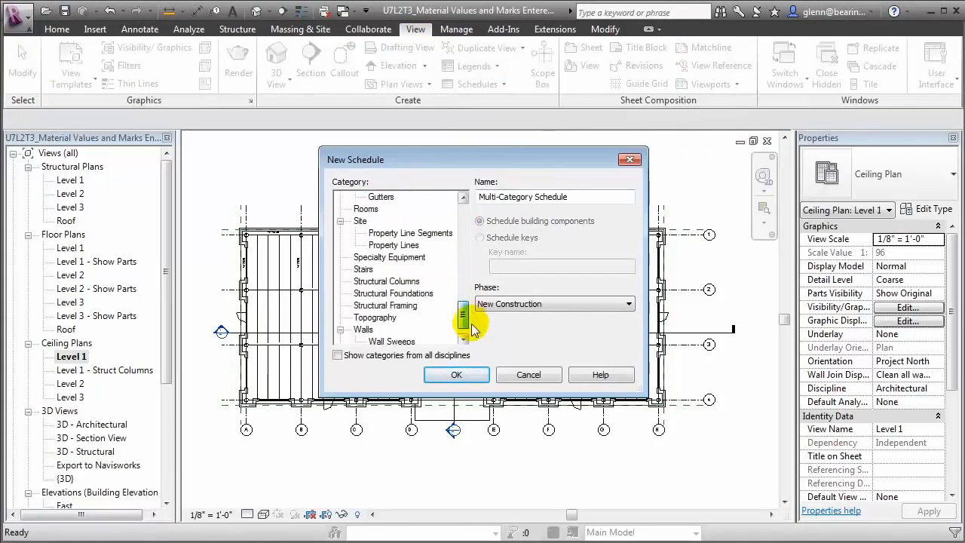
click(400, 281)
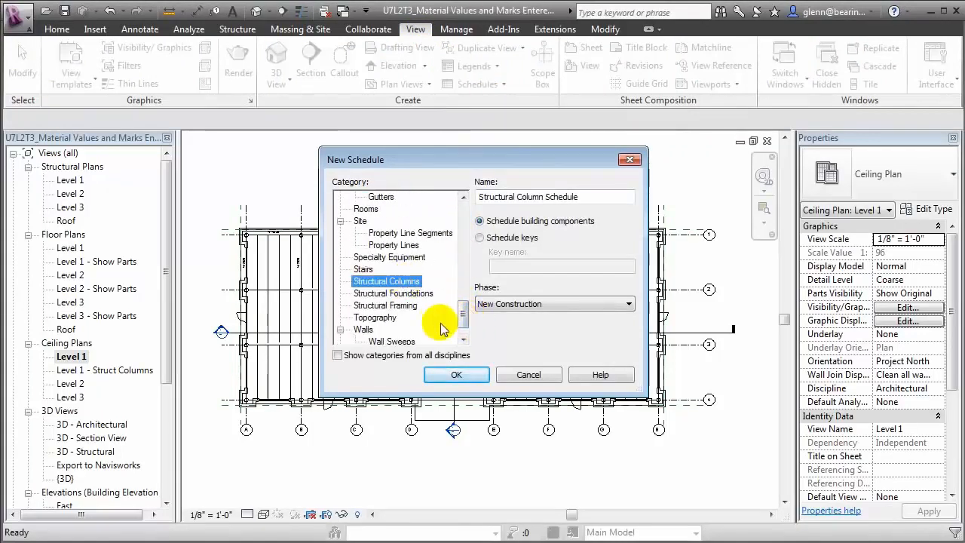
click(452, 374)
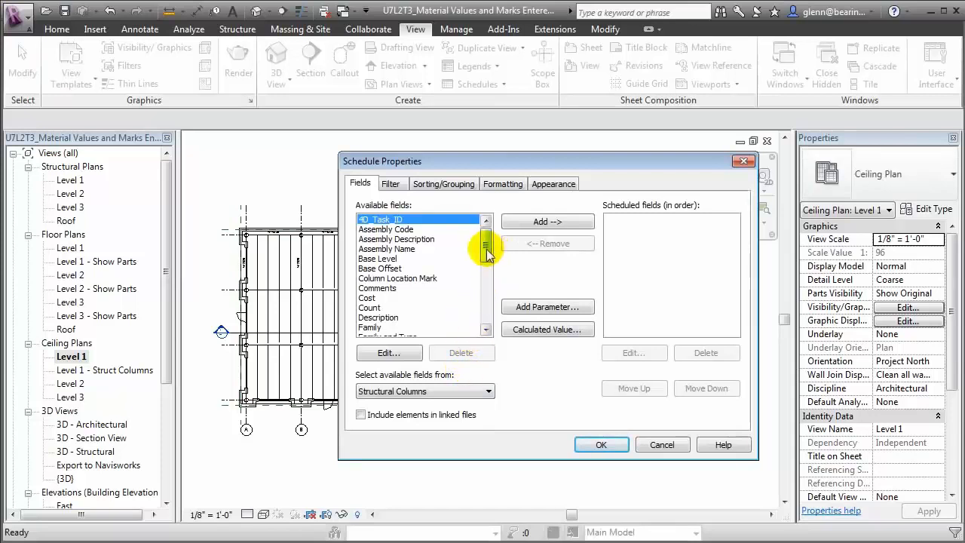
Step: Add Base Level, Mark and 4D_Task_ID to the schedule fields
mouse_move(484, 253)
mouse_down()
mouse_move(485, 266)
mouse_move(478, 255)
mouse_up()
click(399, 249)
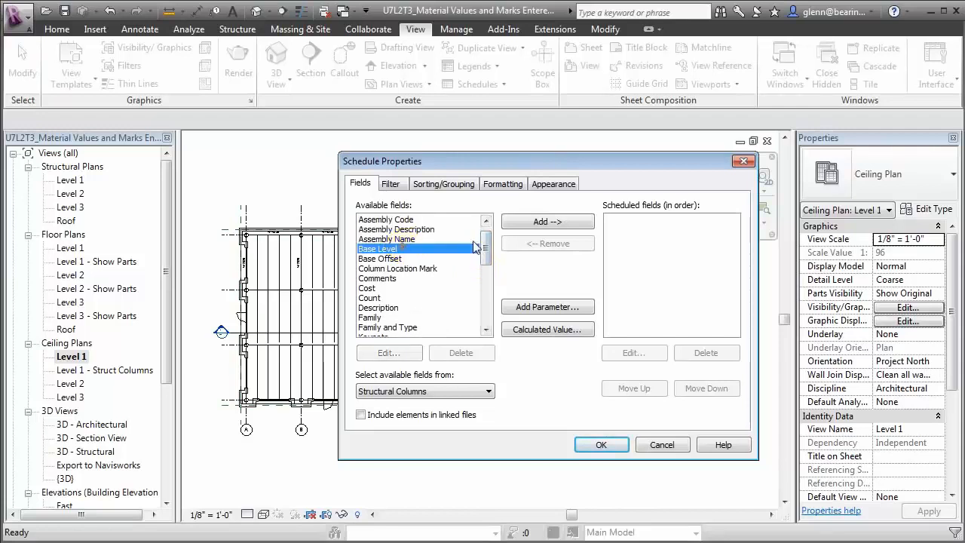
click(523, 225)
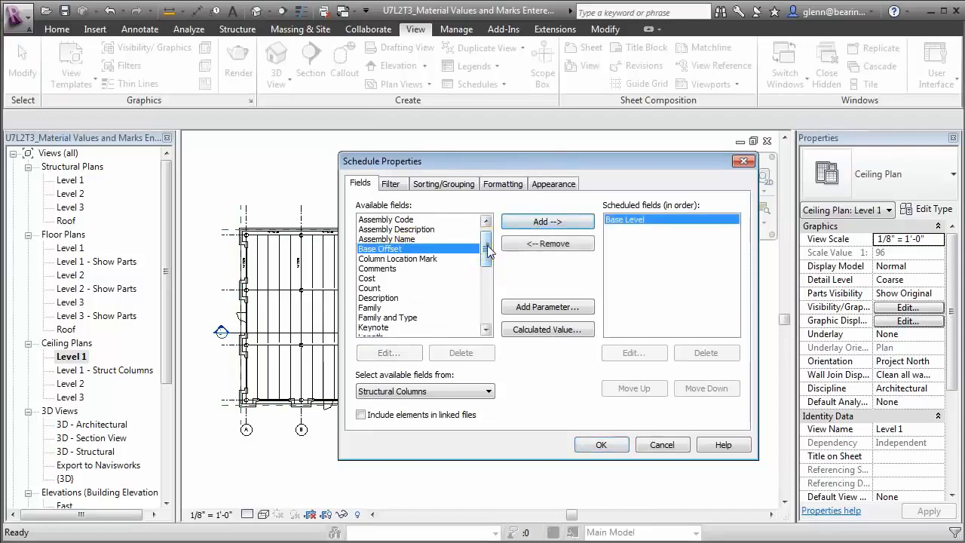
drag(486, 254, 486, 267)
click(369, 288)
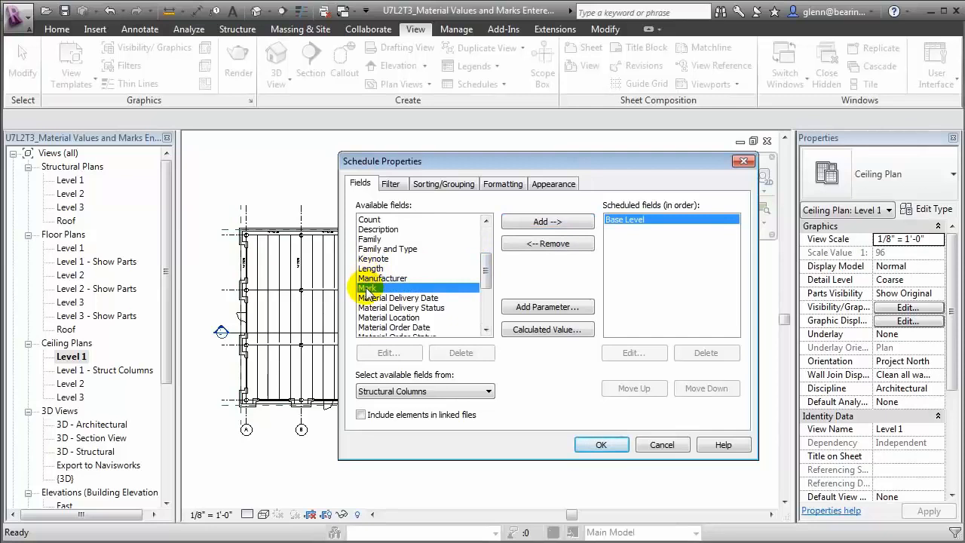
click(529, 222)
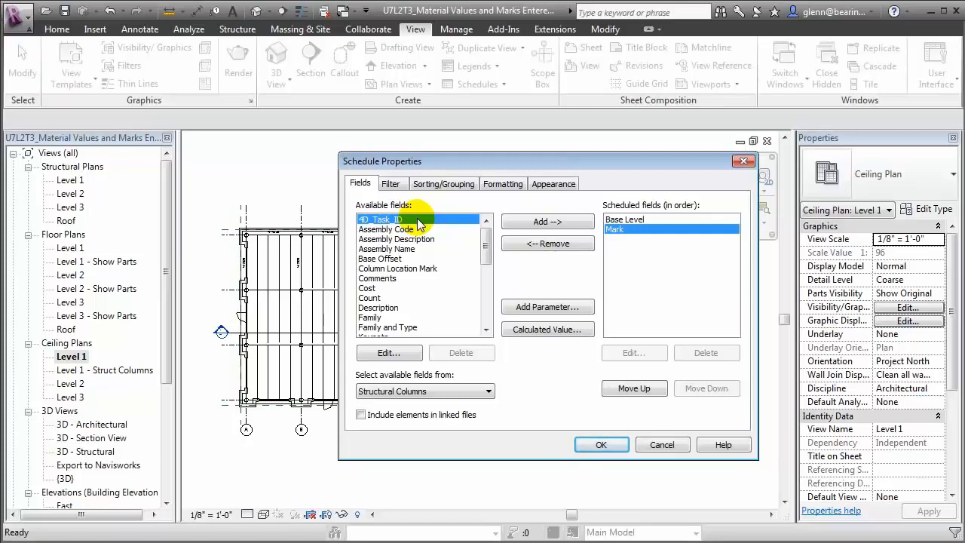
click(532, 223)
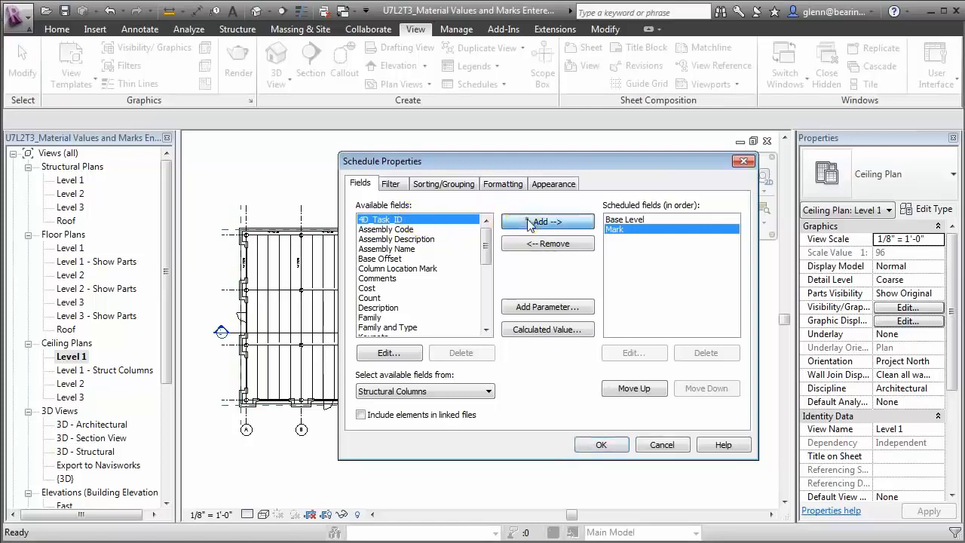
Step: Add Material Order Date, Order Status, Delivery Date, Delivery Status and Location fields
drag(485, 250, 485, 290)
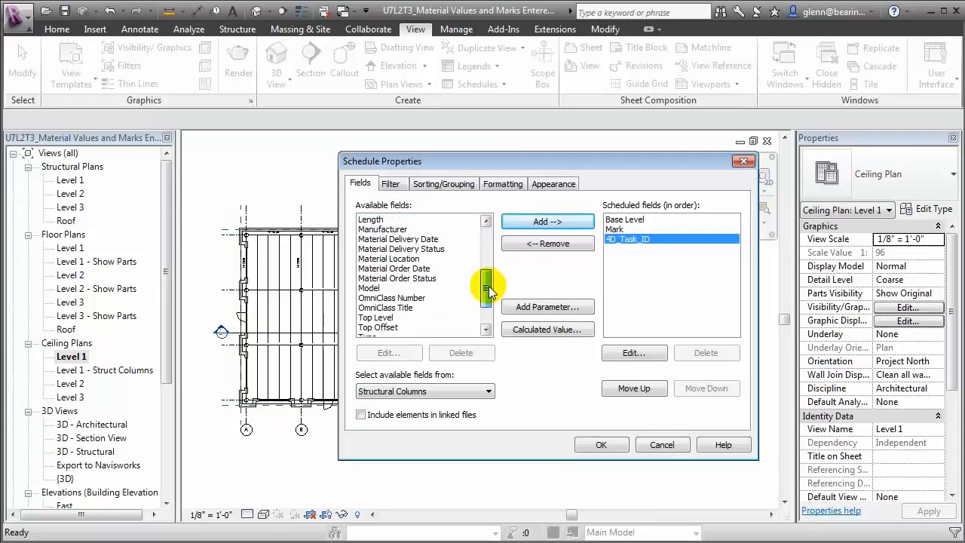
click(419, 269)
click(540, 221)
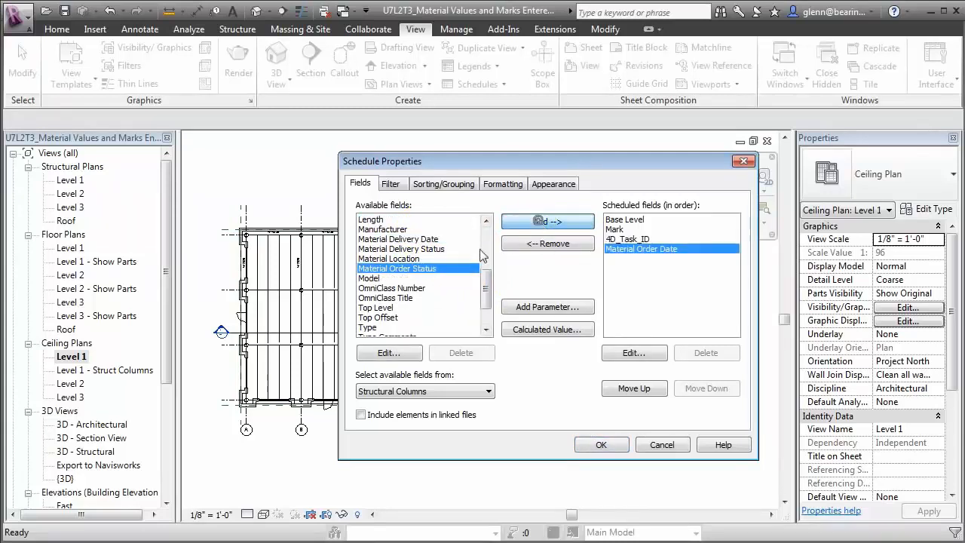
click(526, 225)
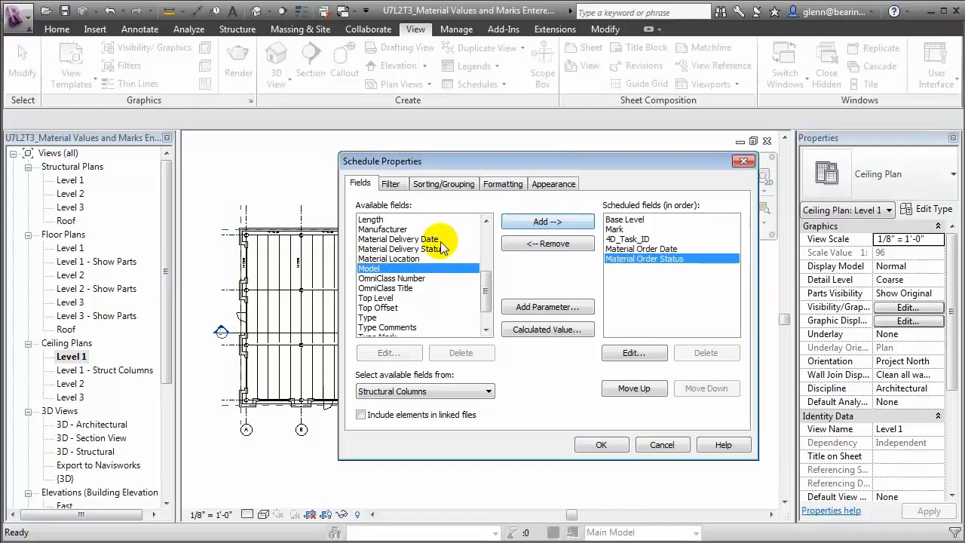
click(432, 238)
click(535, 220)
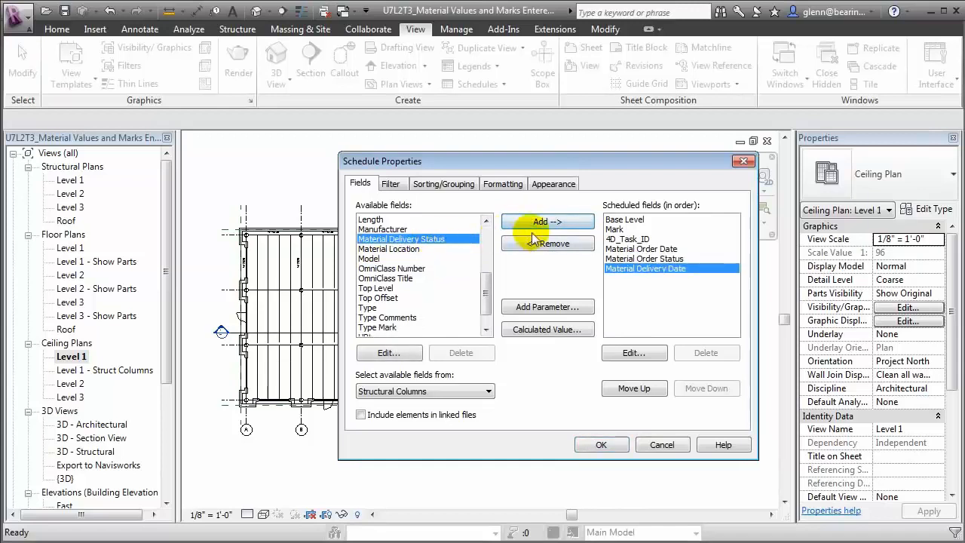
click(534, 224)
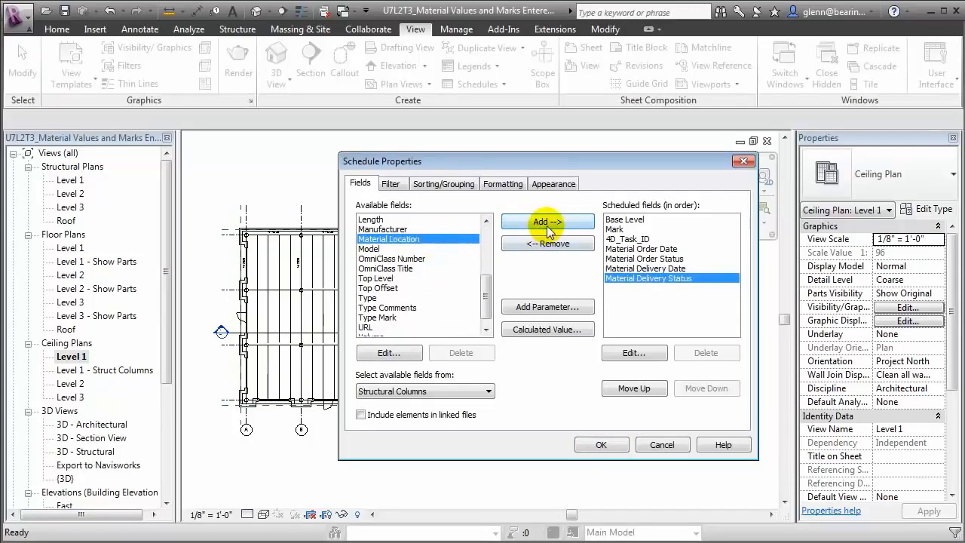
click(548, 228)
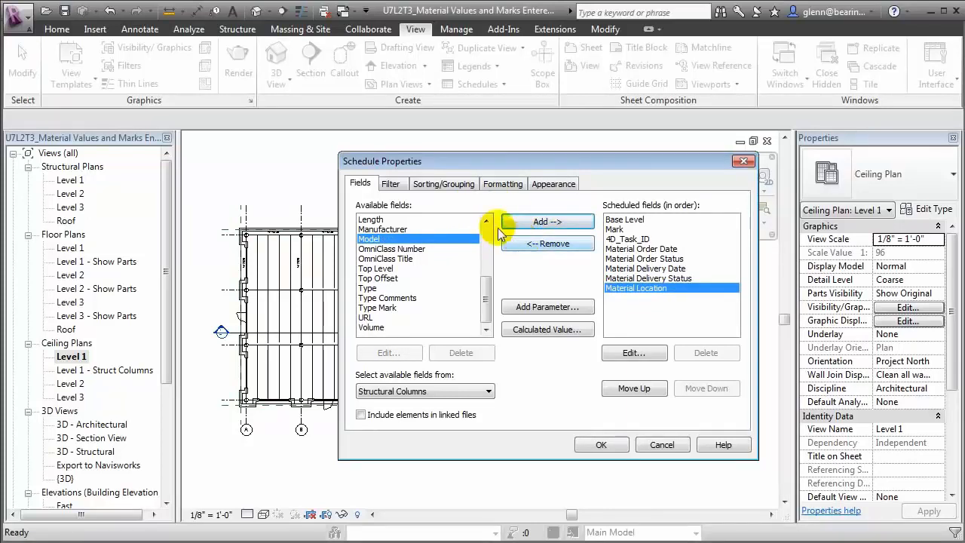
Step: Sort the schedule by 4D_Task_ID, then Material Order Status, then Mark
click(464, 188)
click(471, 184)
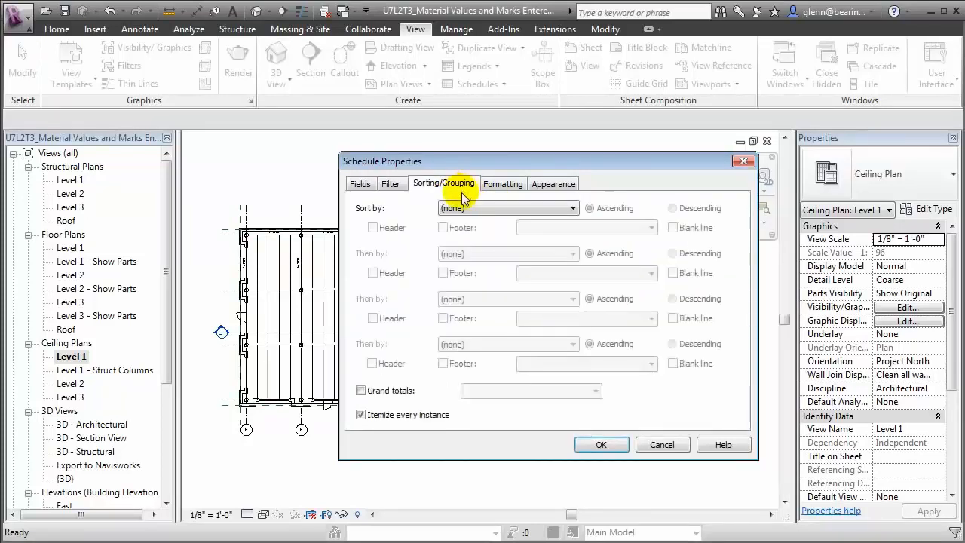
click(460, 208)
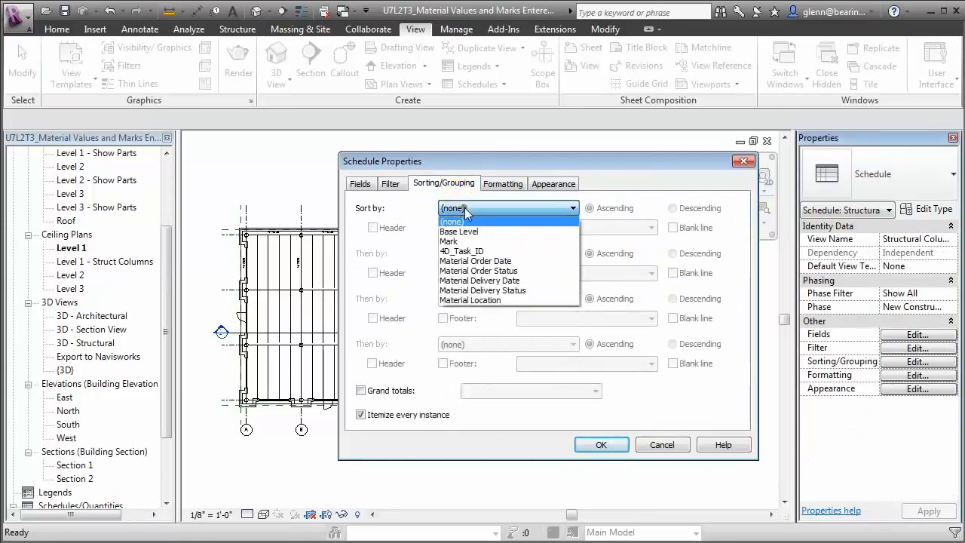
click(460, 251)
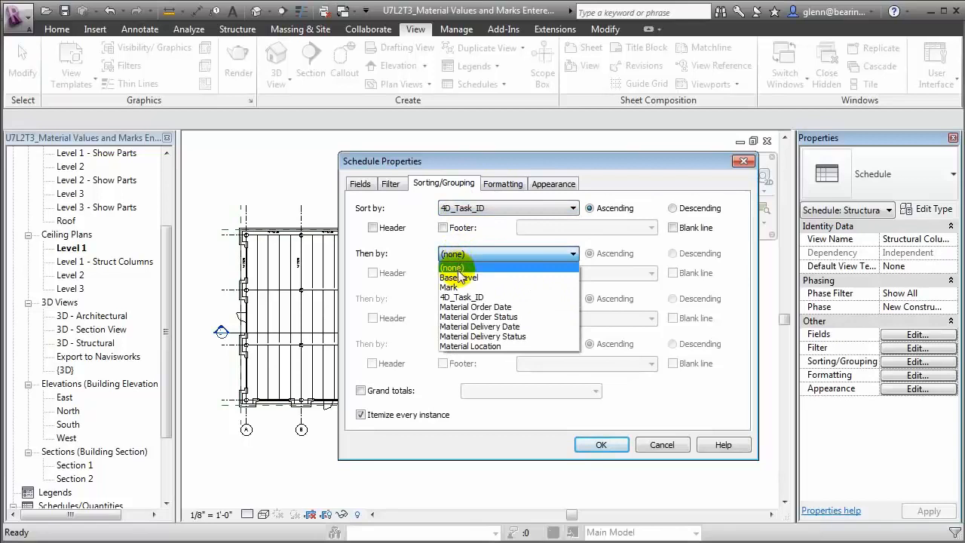
click(468, 317)
click(471, 300)
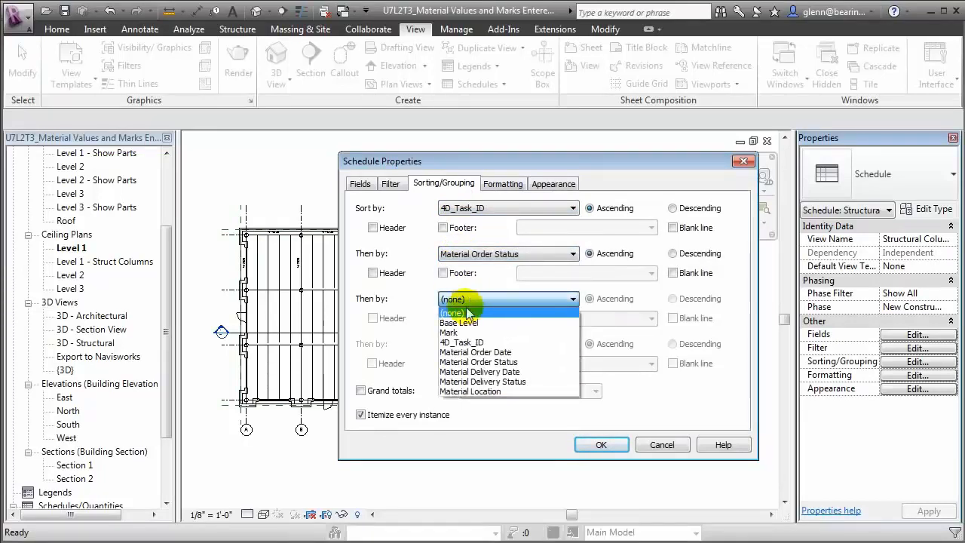
click(466, 332)
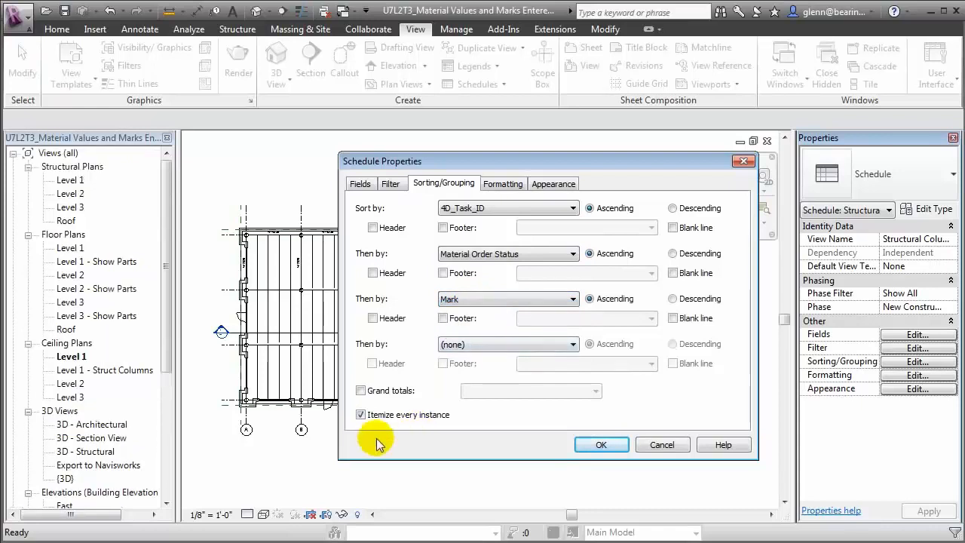
Step: Add title, count and totals footers plus blank lines for task and order-status groups, then apply
click(443, 227)
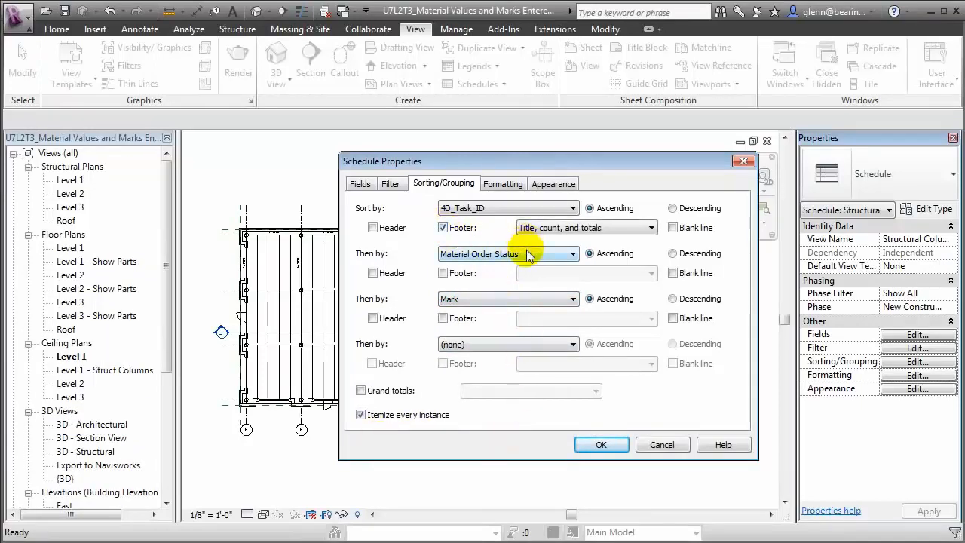
click(672, 228)
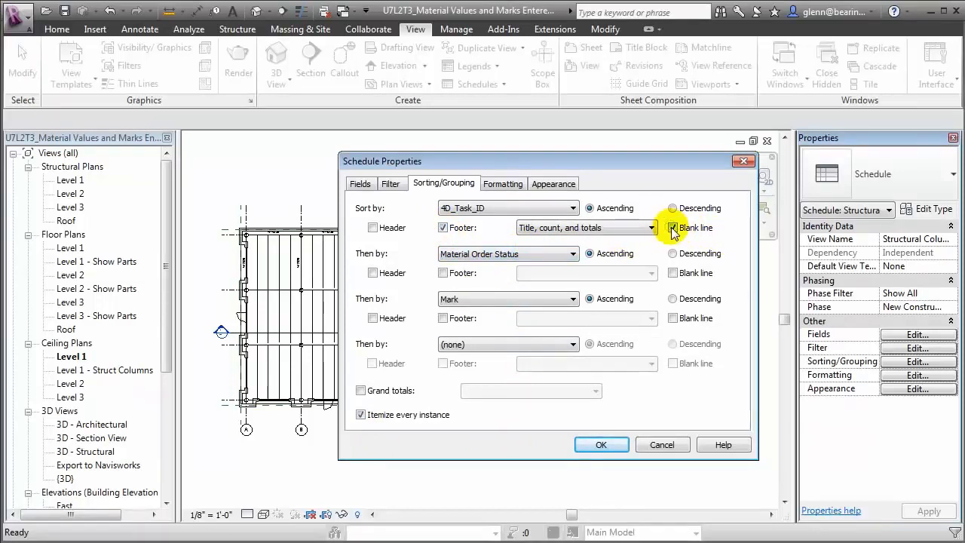
click(443, 273)
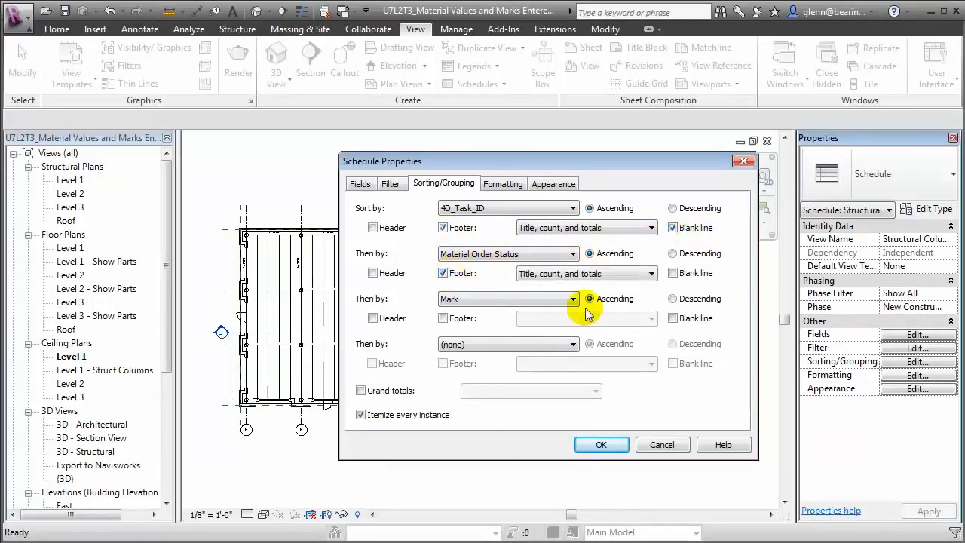
click(673, 273)
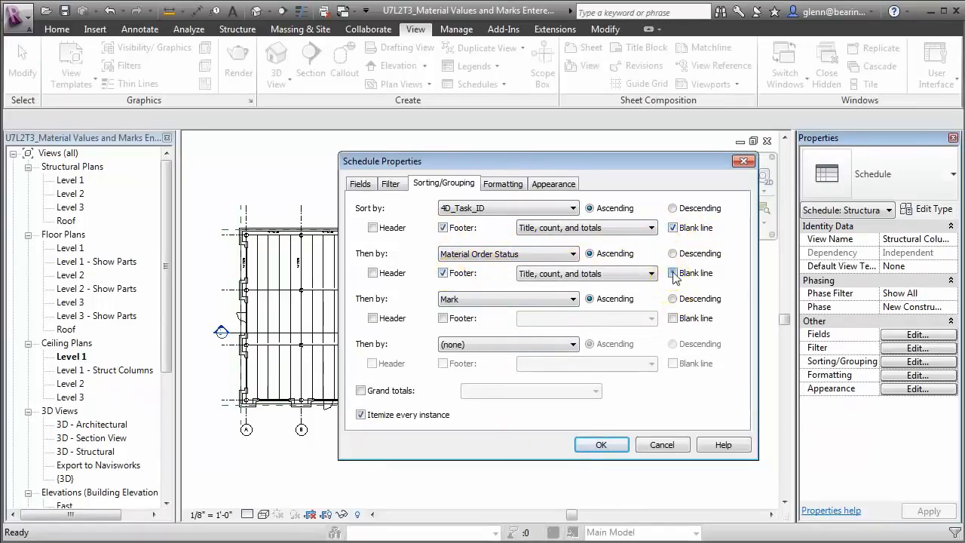
click(601, 444)
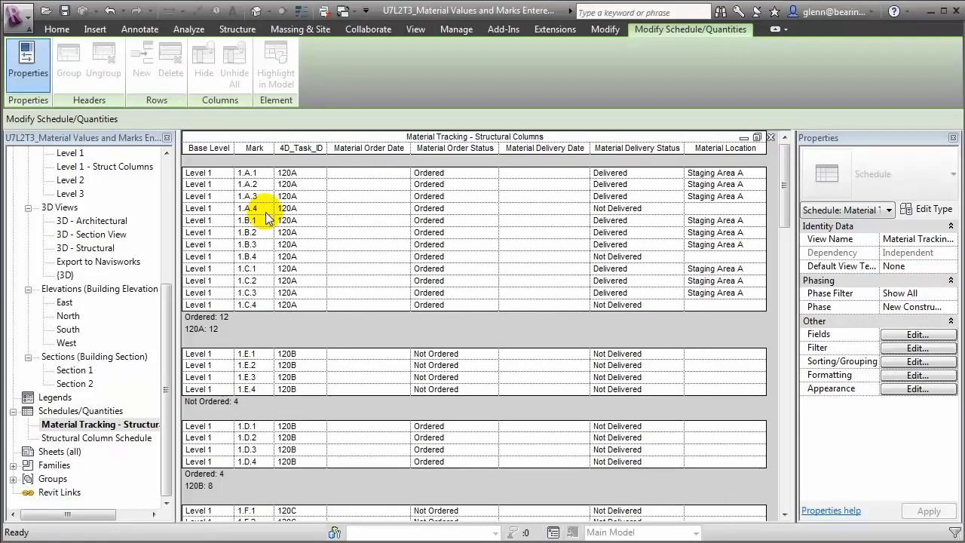
Step: Mark column 1.A.4 as Delivered and change its Material Location to 'Staging Area B'
click(674, 211)
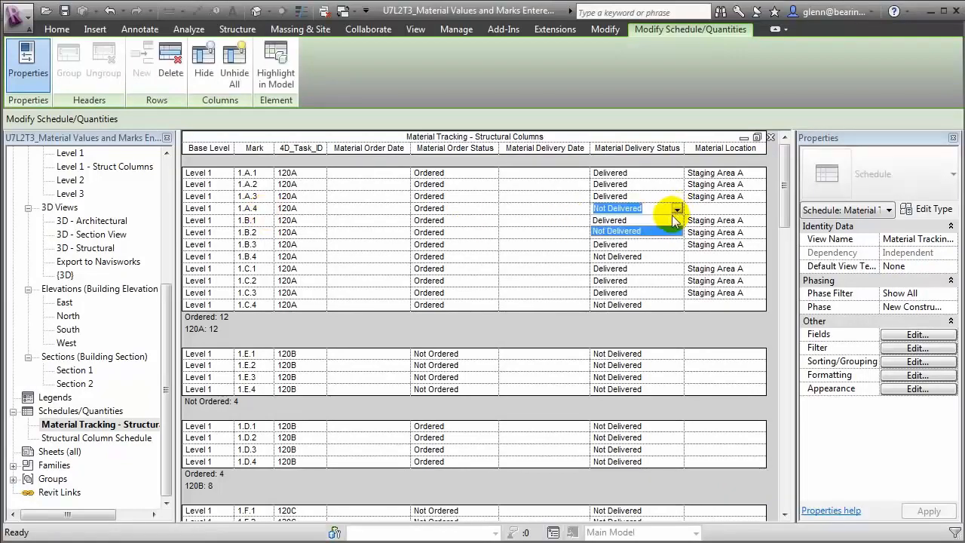
click(662, 221)
click(705, 210)
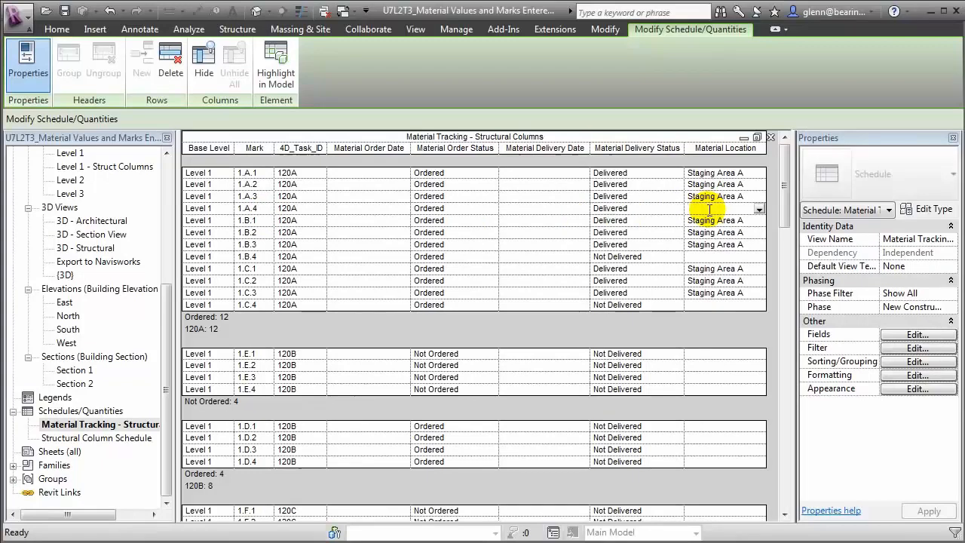
text(Staging Area B)
key(Return)
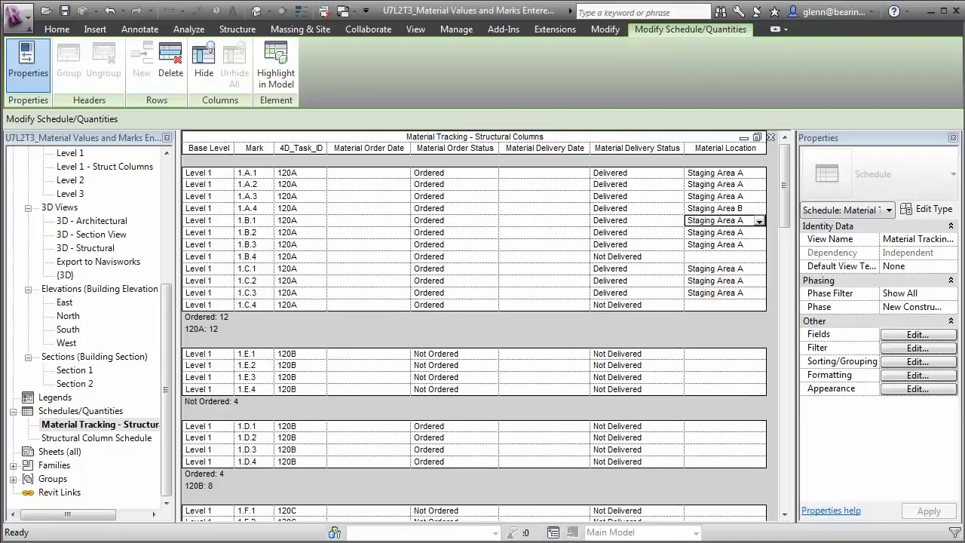
click(18, 21)
mouse_move(22, 224)
mouse_move(154, 235)
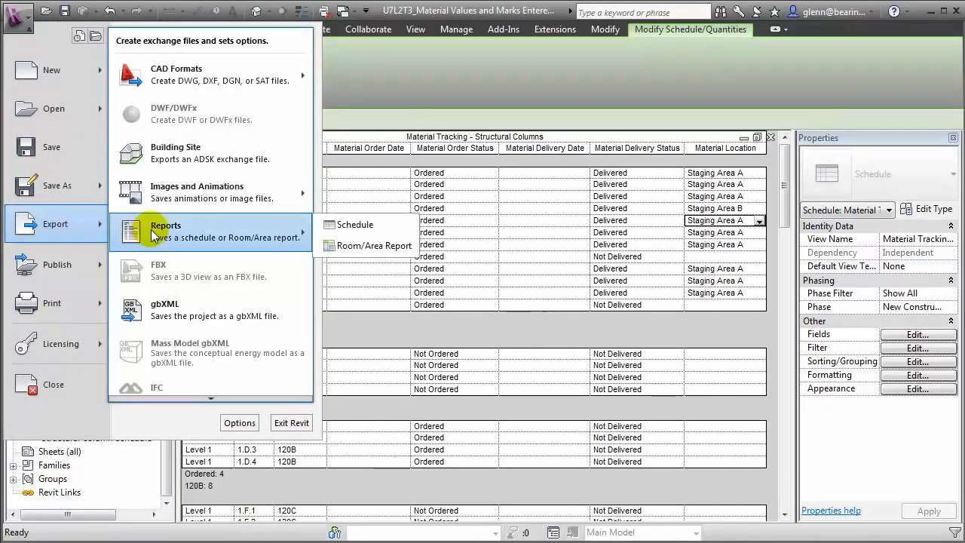
click(326, 231)
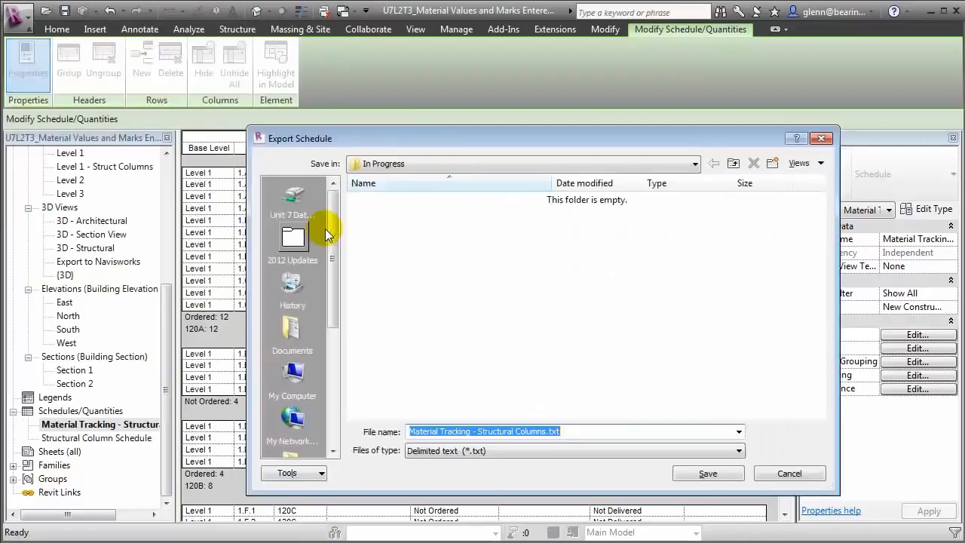
click(495, 452)
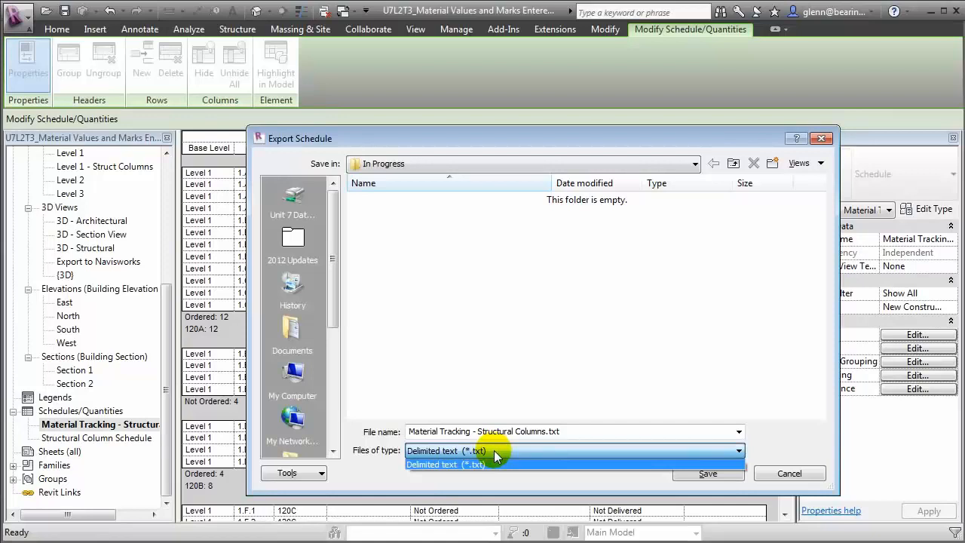
click(810, 475)
click(811, 475)
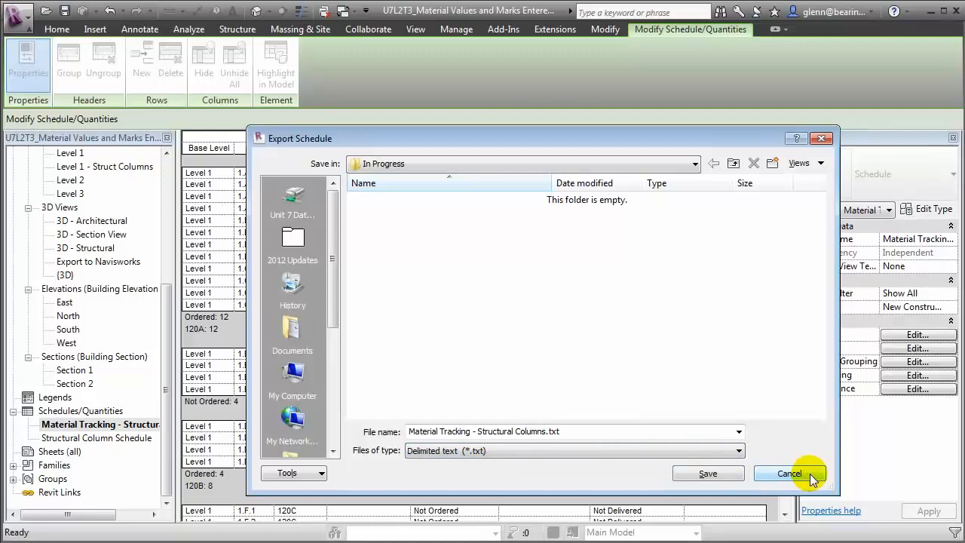
click(790, 473)
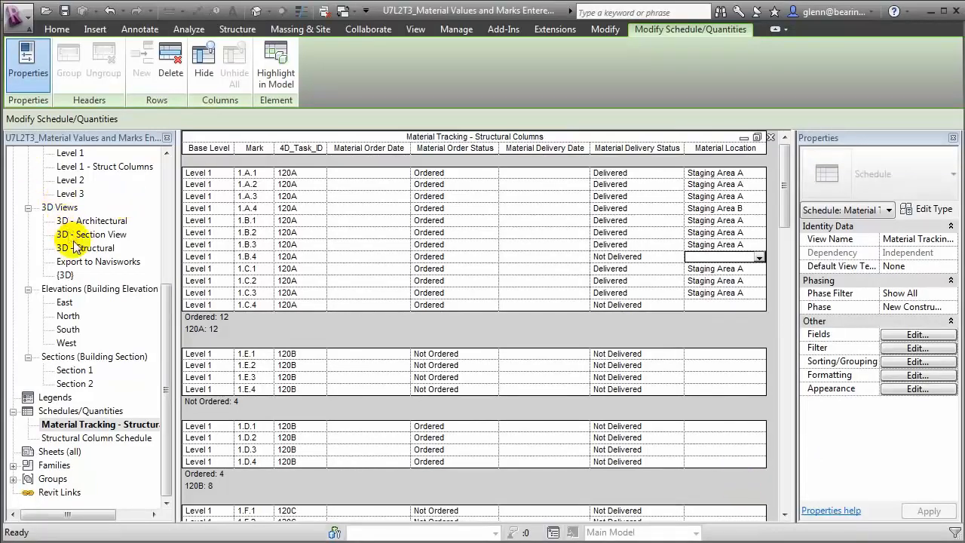
Step: Open the Export to Navisworks 3D view and launch the Revit DB Link external tool
double_click(81, 263)
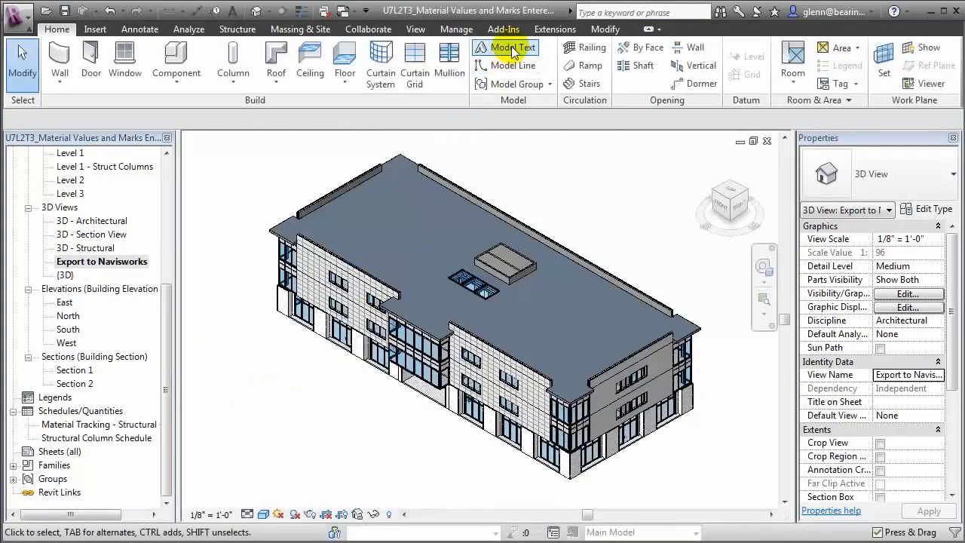
click(504, 30)
click(66, 72)
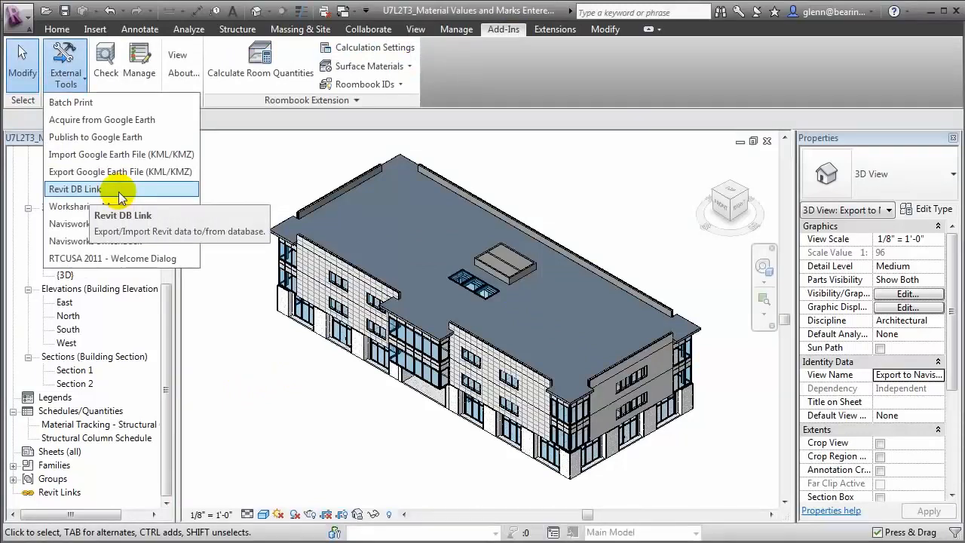
click(119, 191)
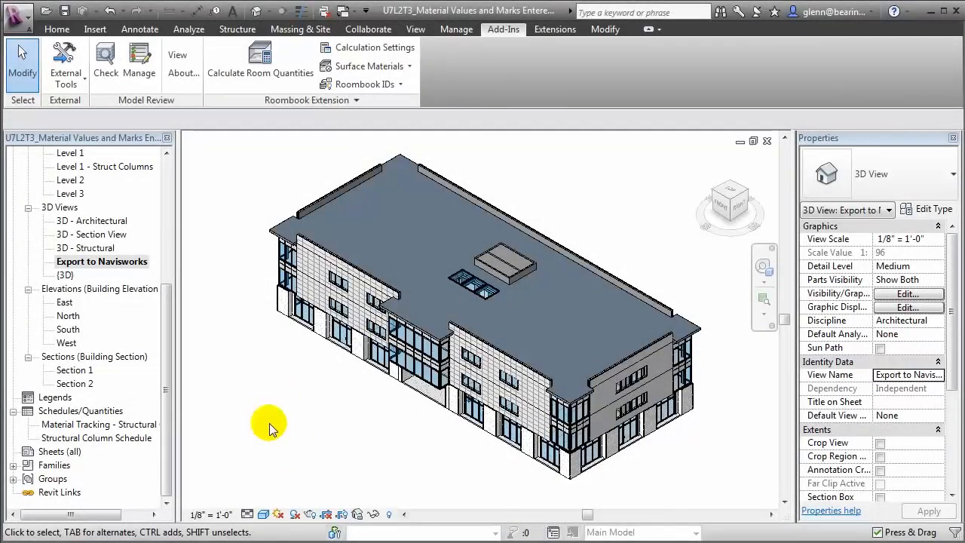
Step: Export the view with the Navisworks 2012 exporter as 'Lesson2_Part4'
click(65, 69)
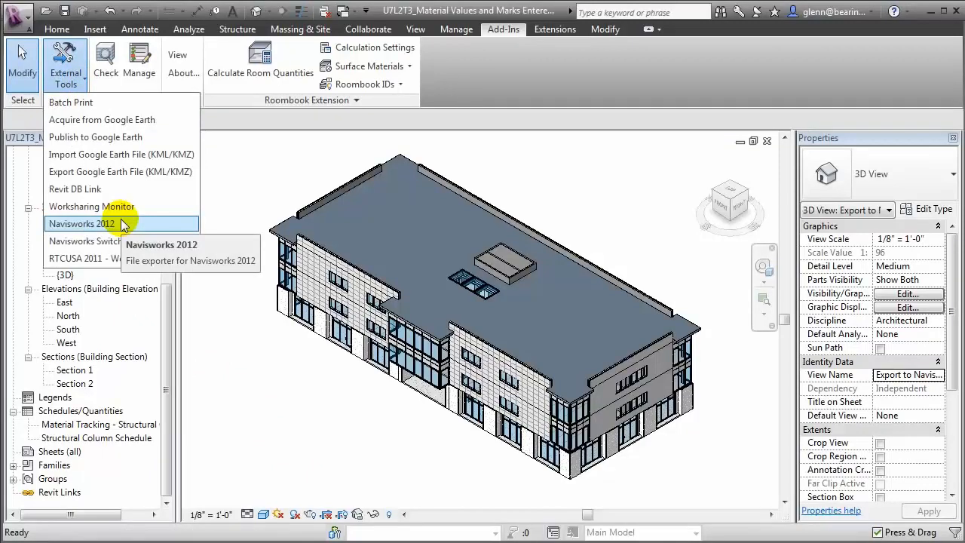
click(83, 224)
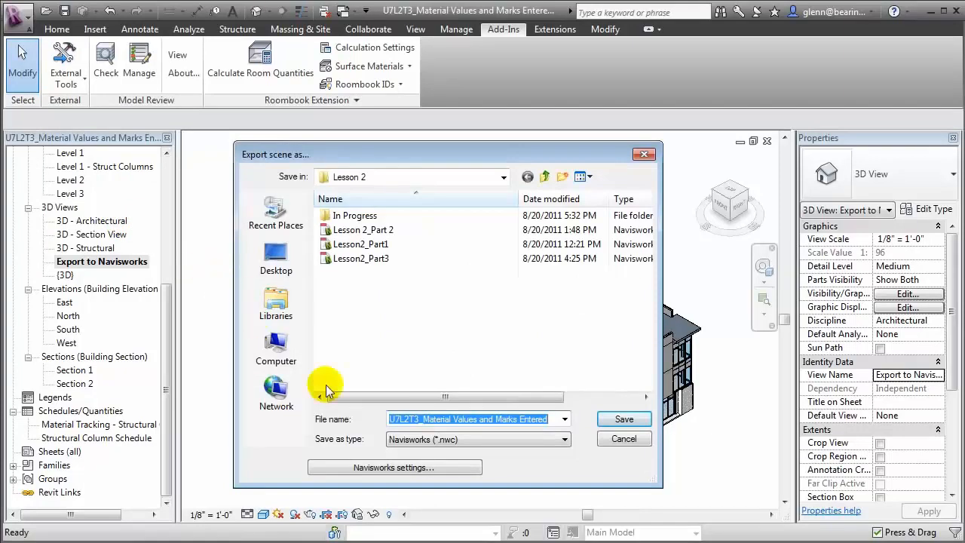
text(Lesson)
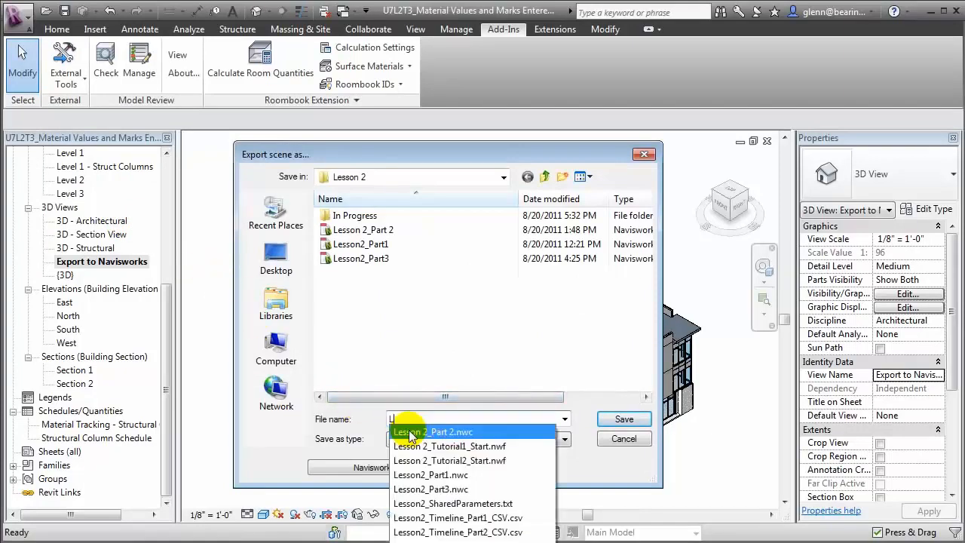
text(2)
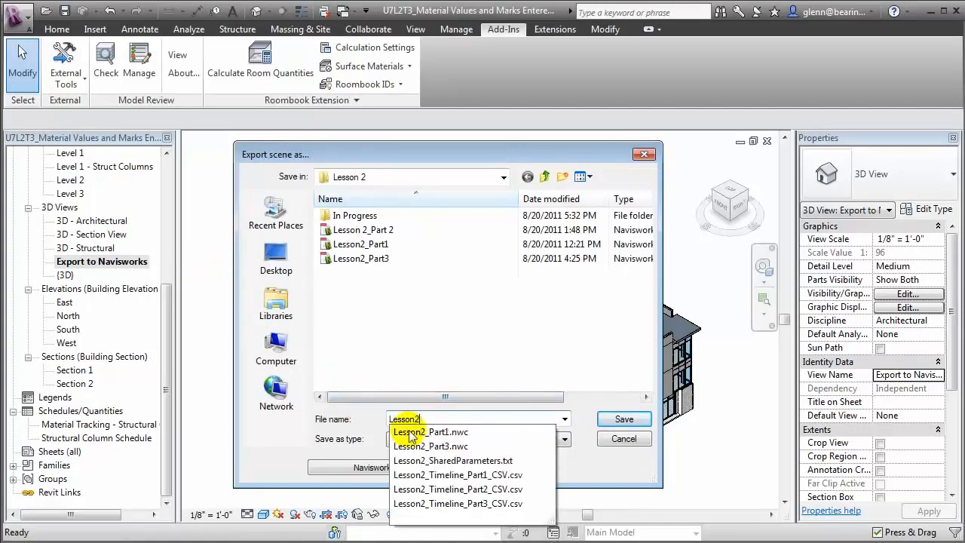
text(_Part4)
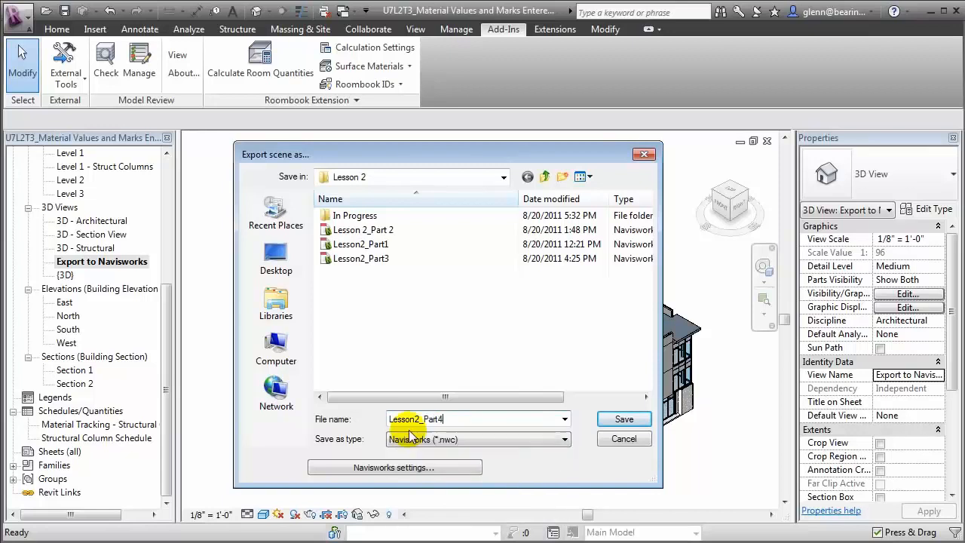
click(619, 419)
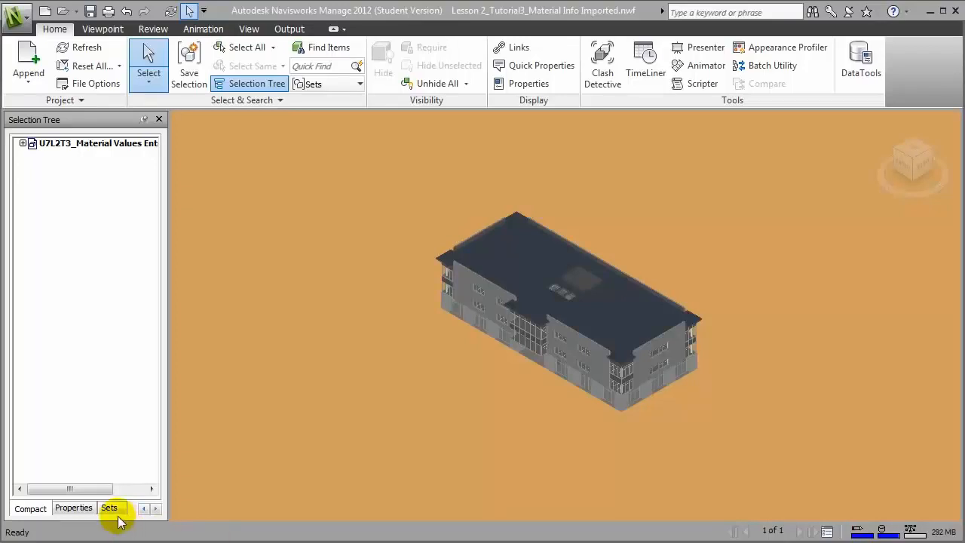
Step: Switch the Selection Tree to list model items grouped by property
click(73, 508)
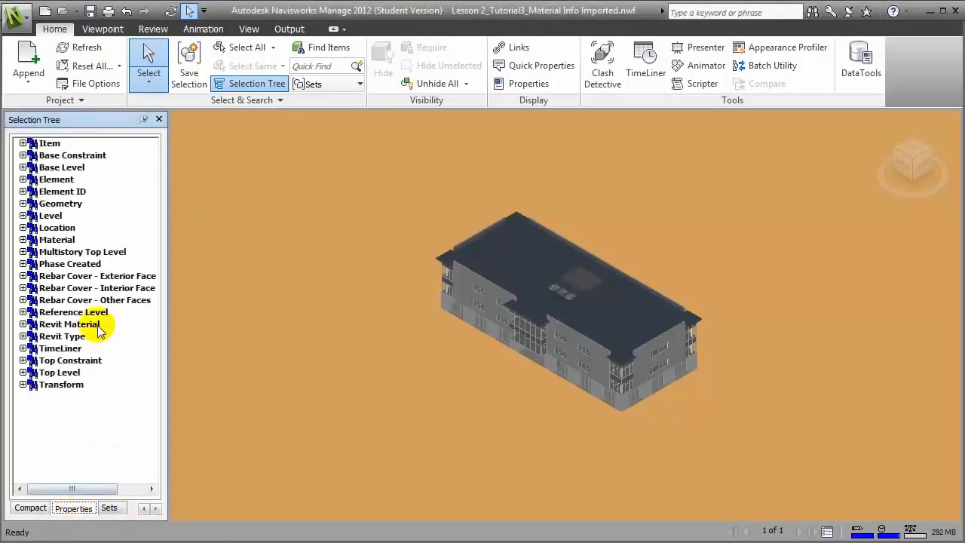
Step: Expand Element properties and select every item whose Material Delivery Status is Delivered
click(22, 180)
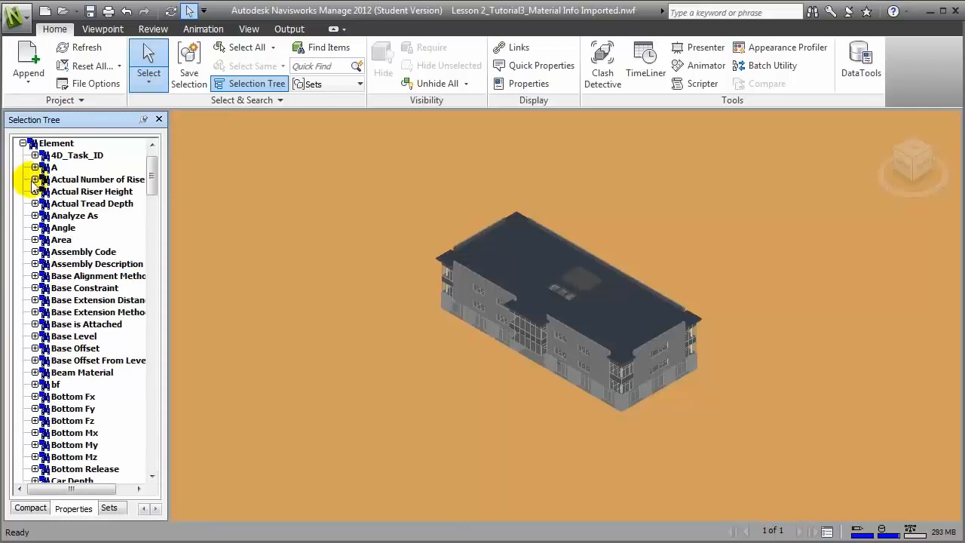
drag(152, 178, 156, 287)
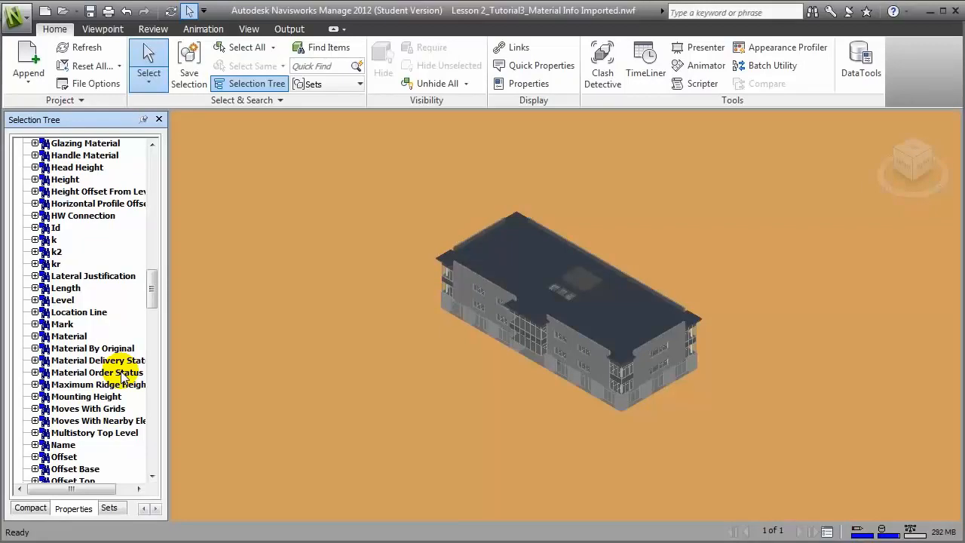
click(38, 361)
click(35, 360)
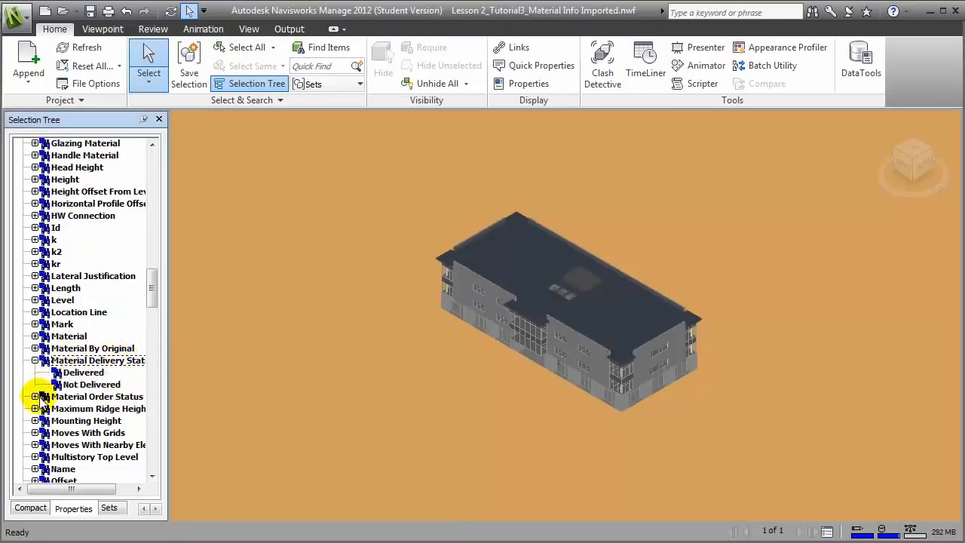
click(35, 397)
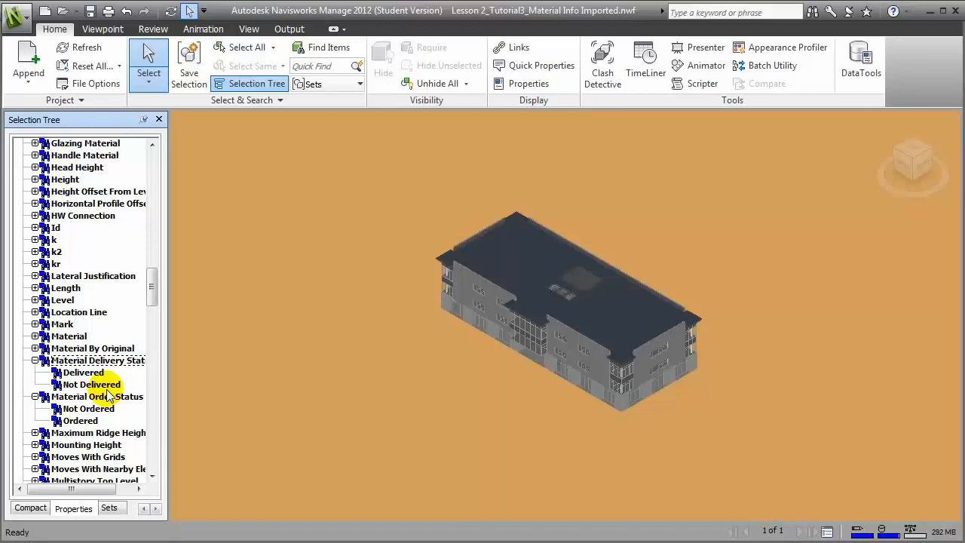
click(69, 371)
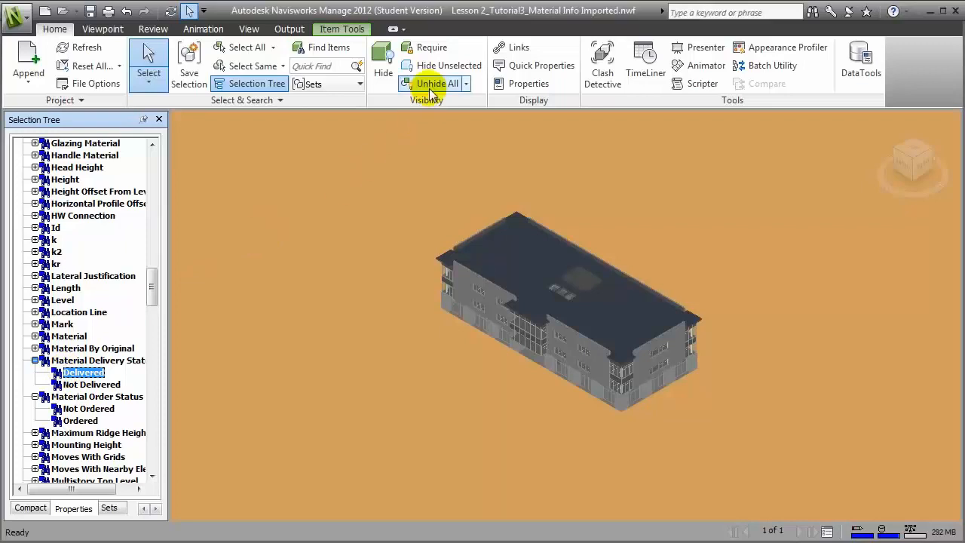
Step: Isolate Delivered, then Not Delivered items, restore the full building, and show TimeLiner
click(441, 66)
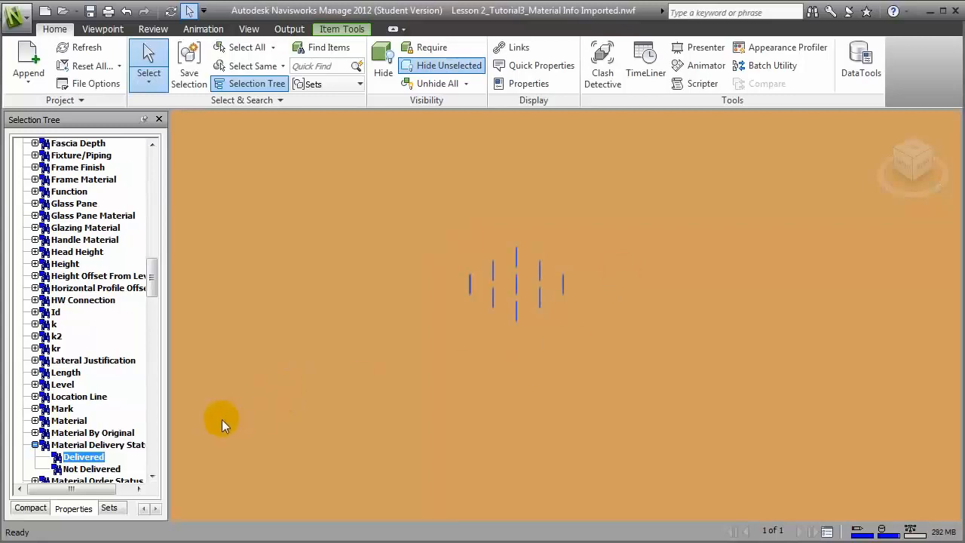
click(433, 83)
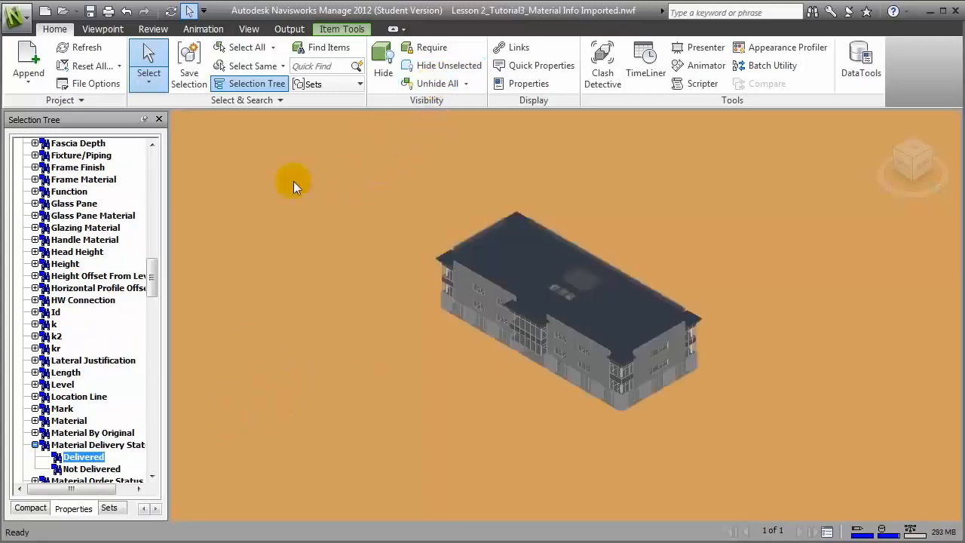
click(91, 470)
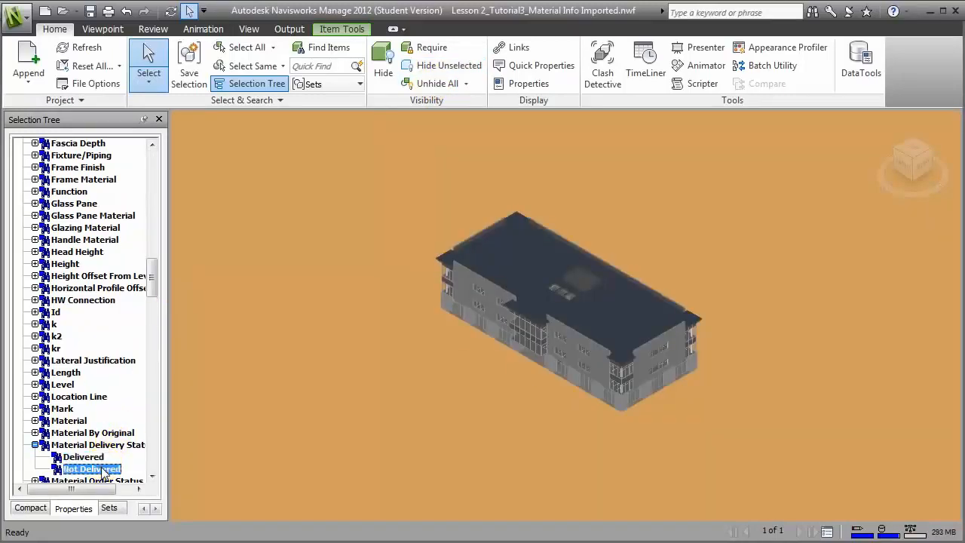
click(448, 67)
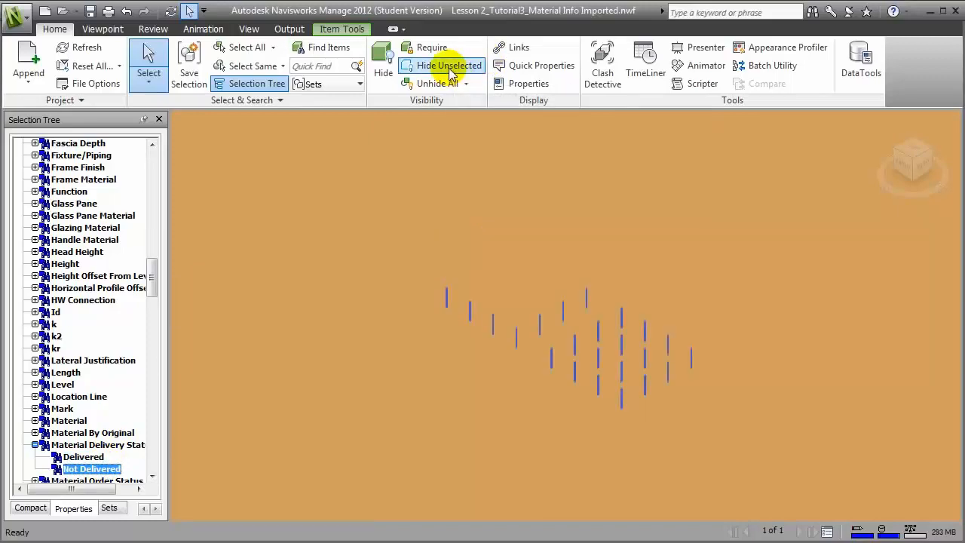
click(449, 69)
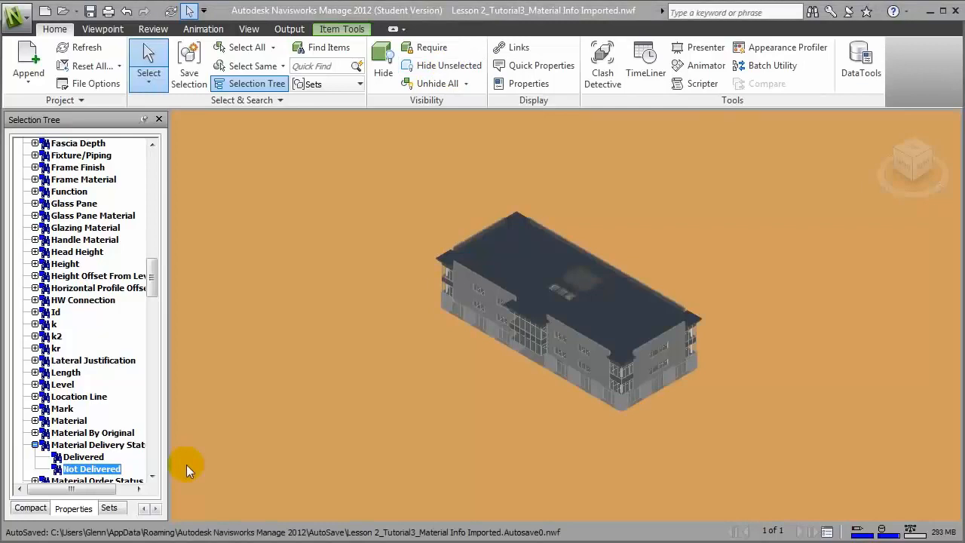
click(645, 72)
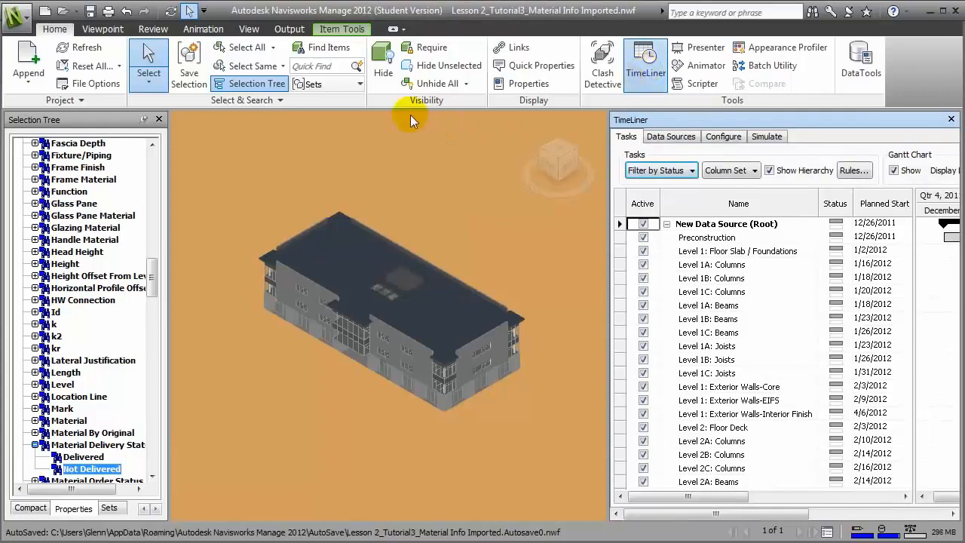
Step: Open Manage Sets and check the Find Items start-date condition, keeping 1/16/2012
click(309, 83)
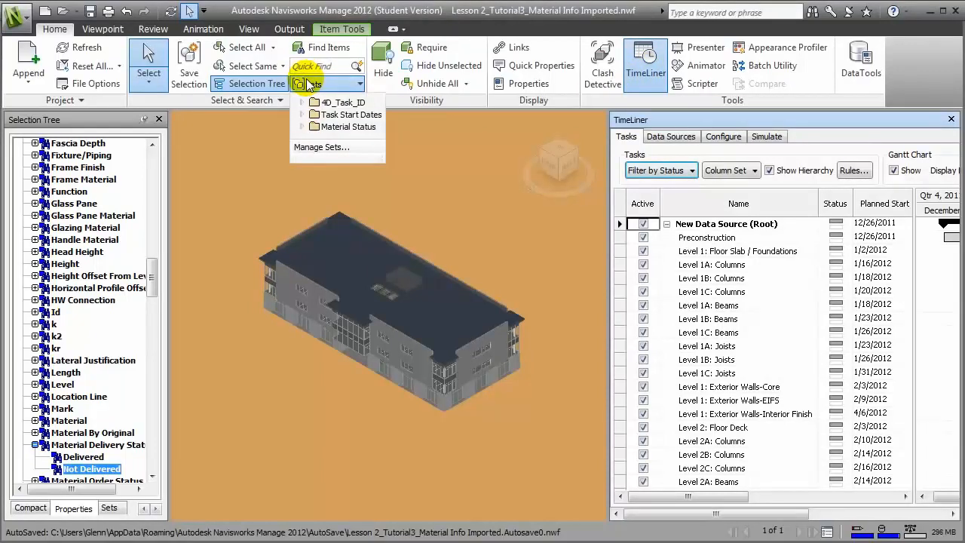
click(321, 147)
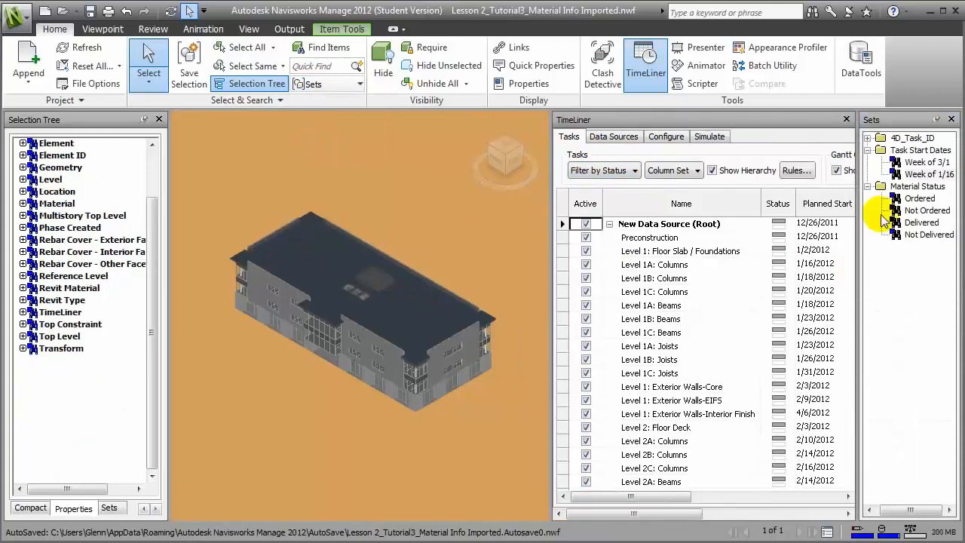
click(314, 52)
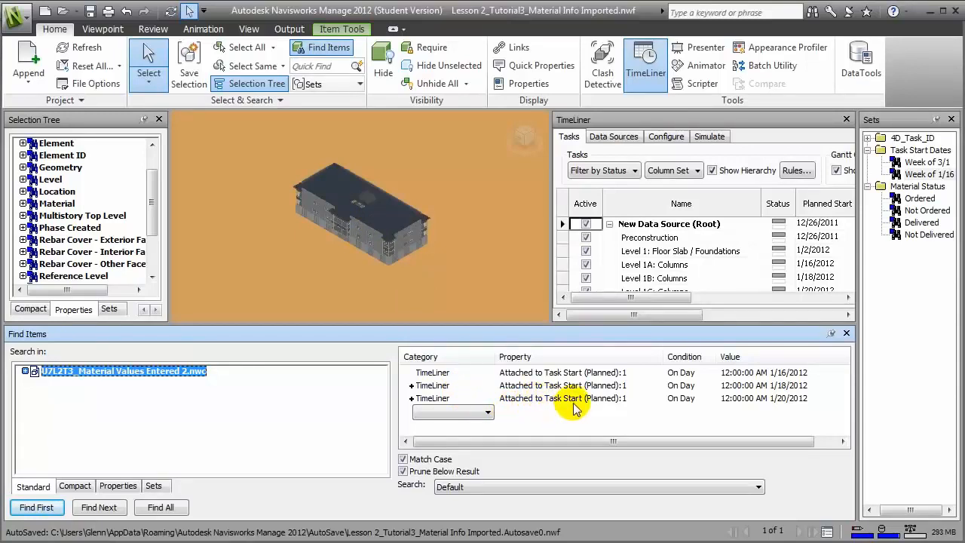
click(797, 374)
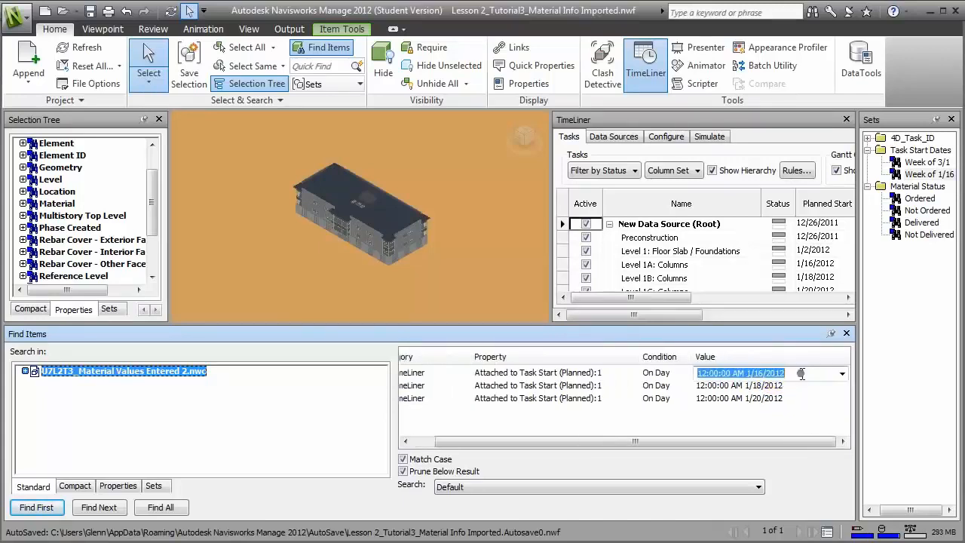
click(842, 375)
mouse_move(838, 413)
mouse_down()
mouse_move(845, 425)
mouse_move(845, 404)
mouse_up()
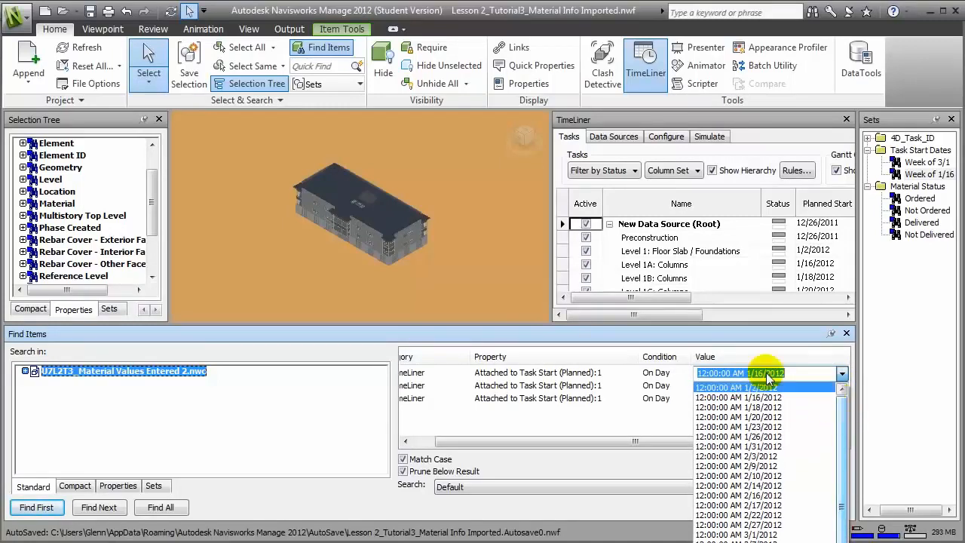
click(685, 339)
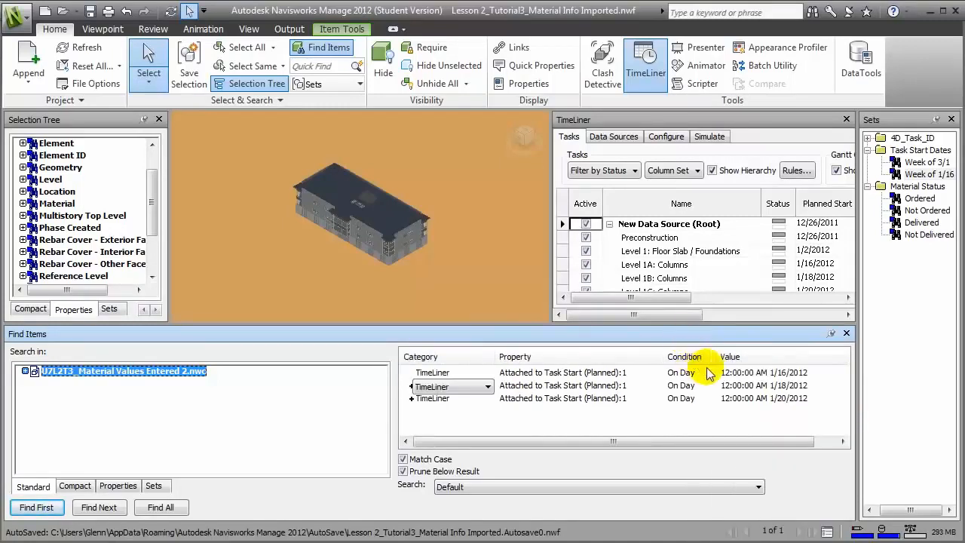
click(847, 332)
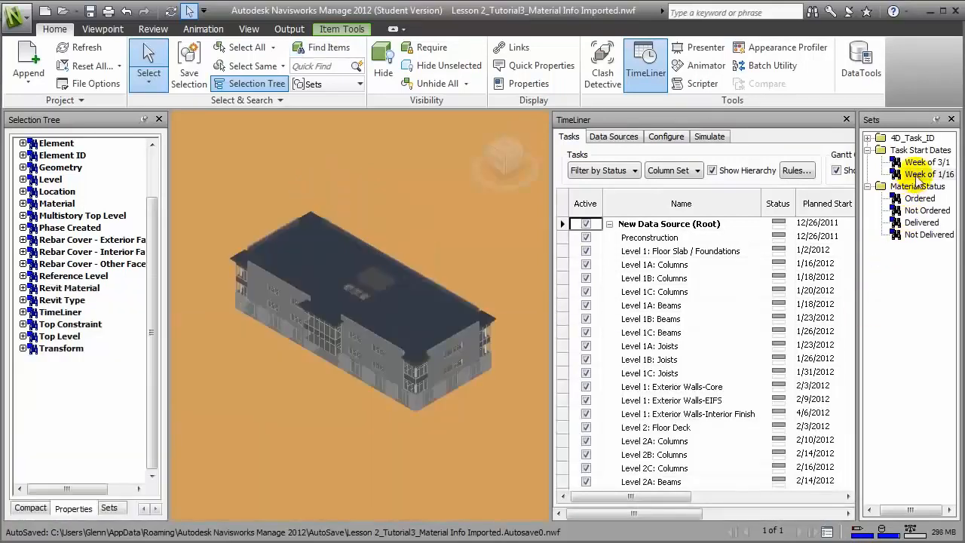
Step: Isolate the Week of 1/16 set, clear the selection, then select the Delivered set
click(920, 175)
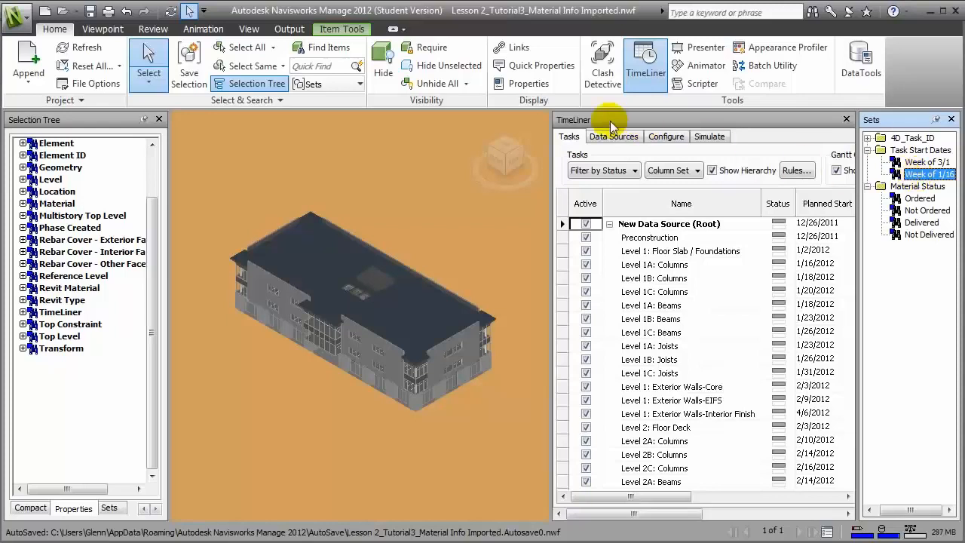
click(468, 66)
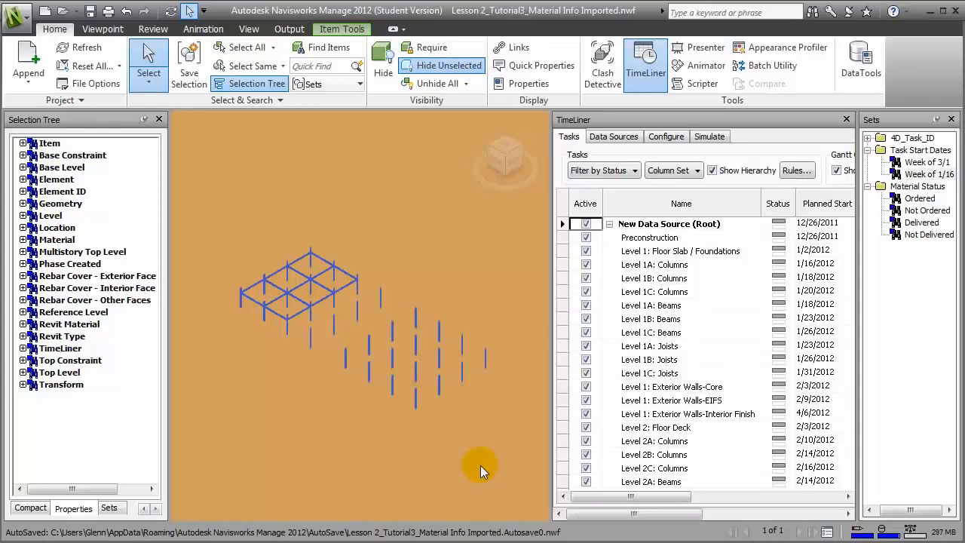
click(901, 286)
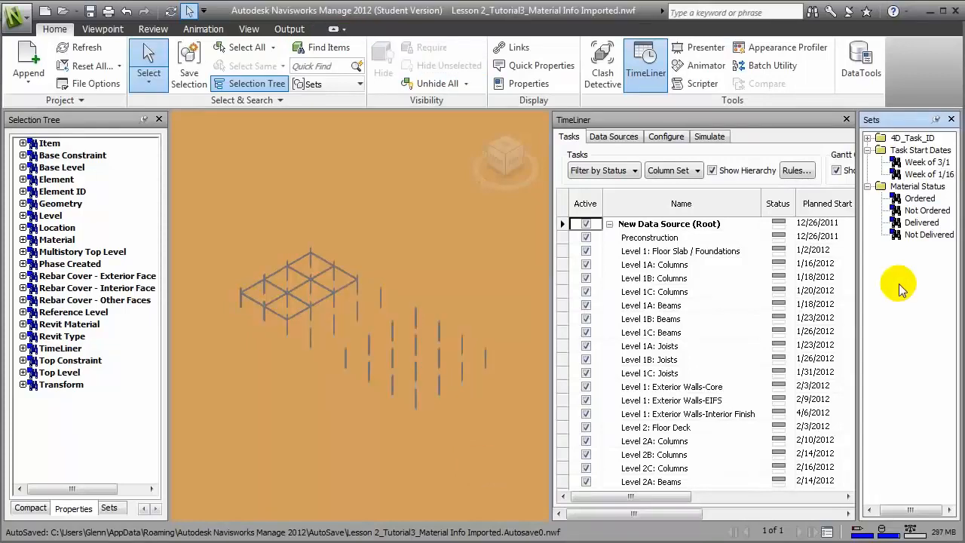
click(925, 227)
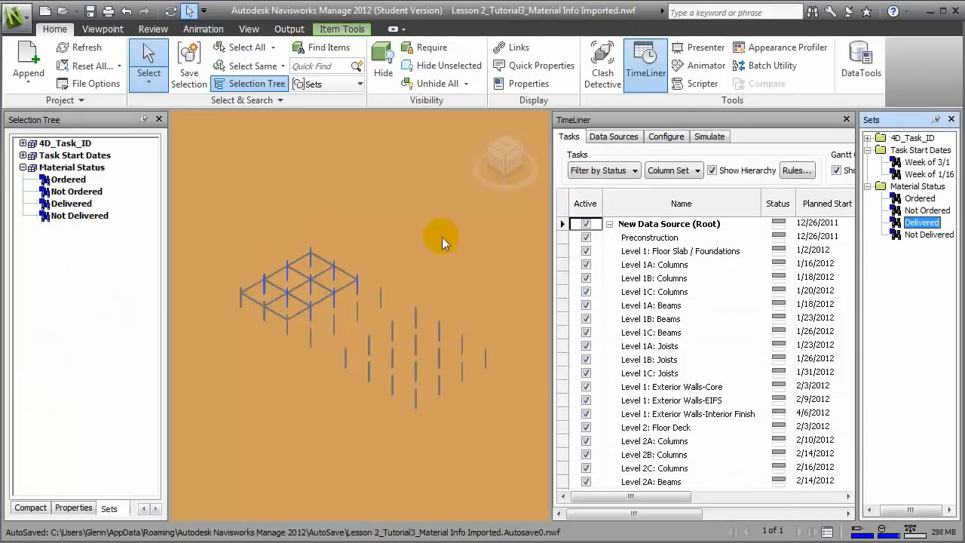
Step: Override the Delivered columns' colour to dark green
right_click(310, 259)
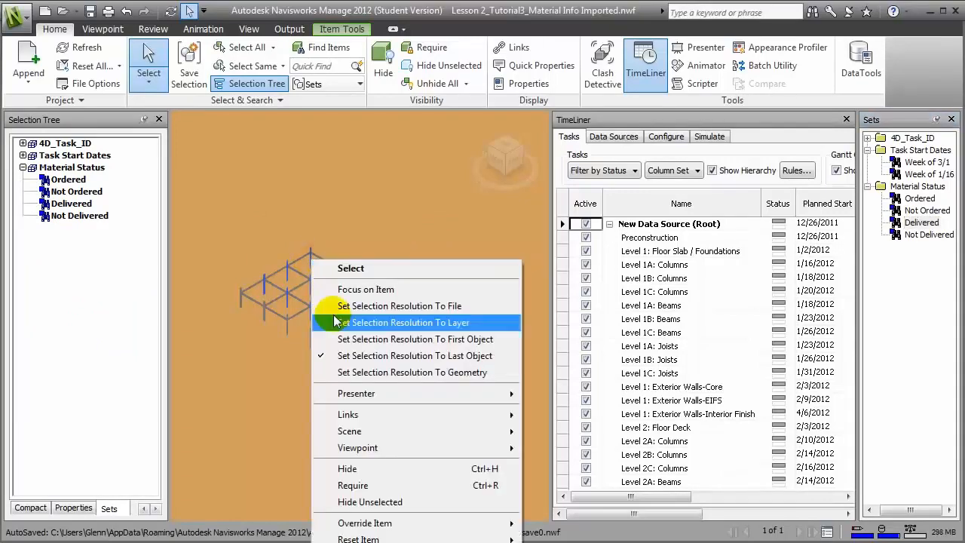
mouse_move(386, 524)
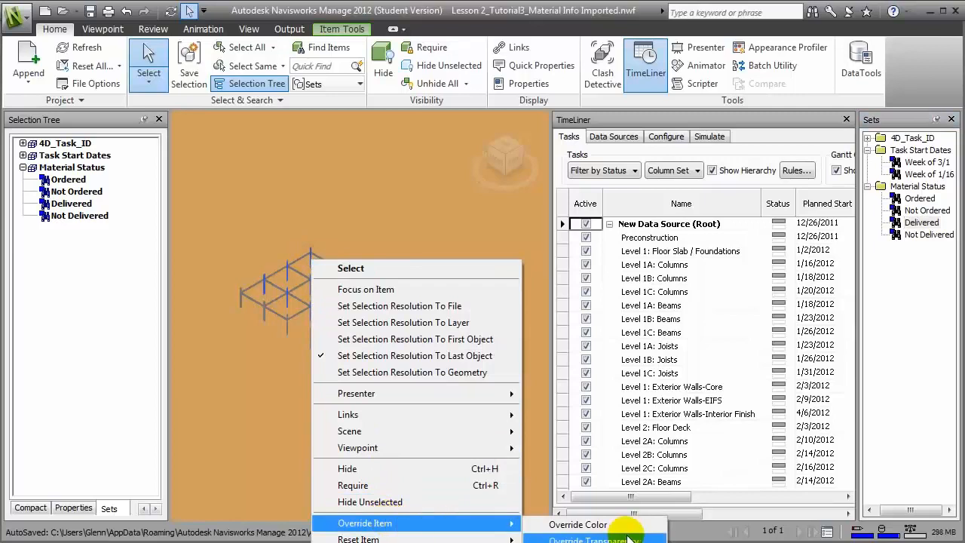
click(580, 525)
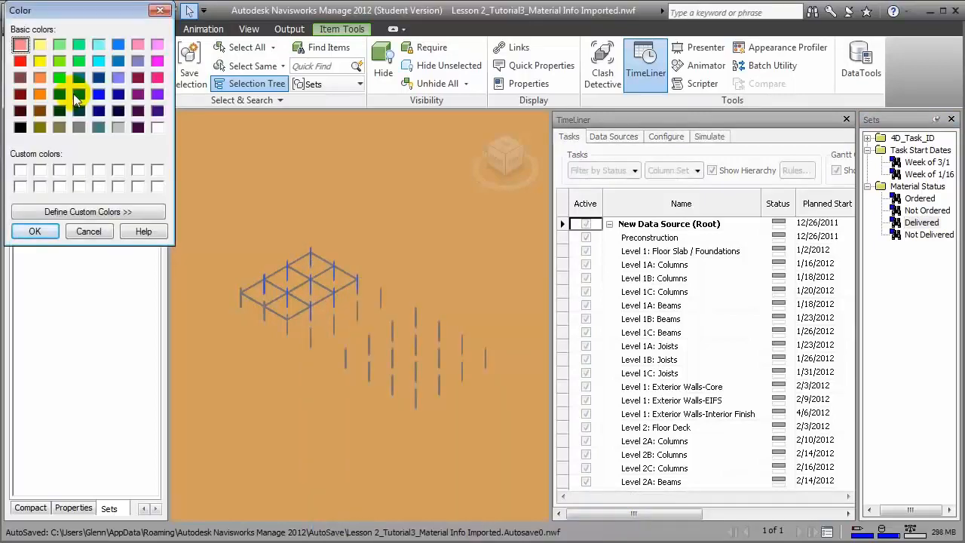
click(63, 94)
click(35, 232)
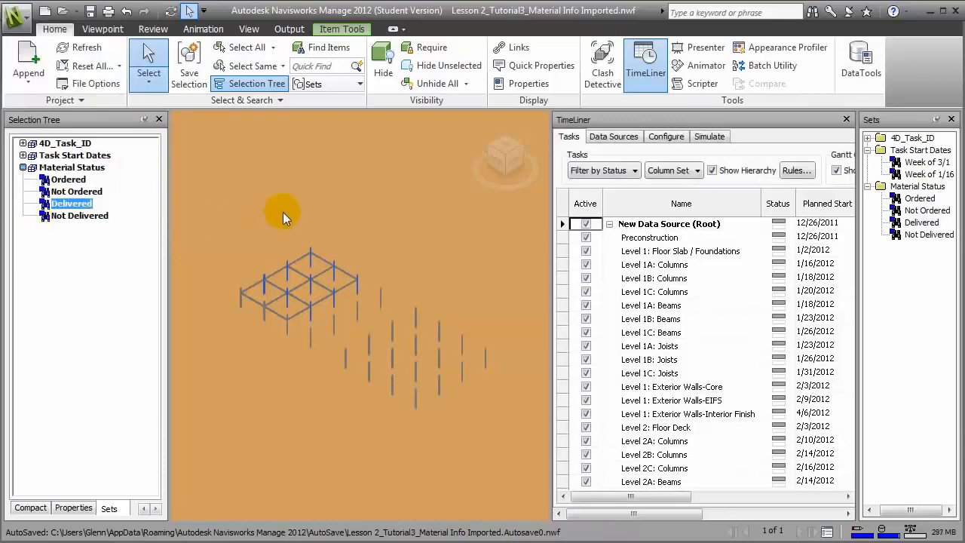
click(413, 258)
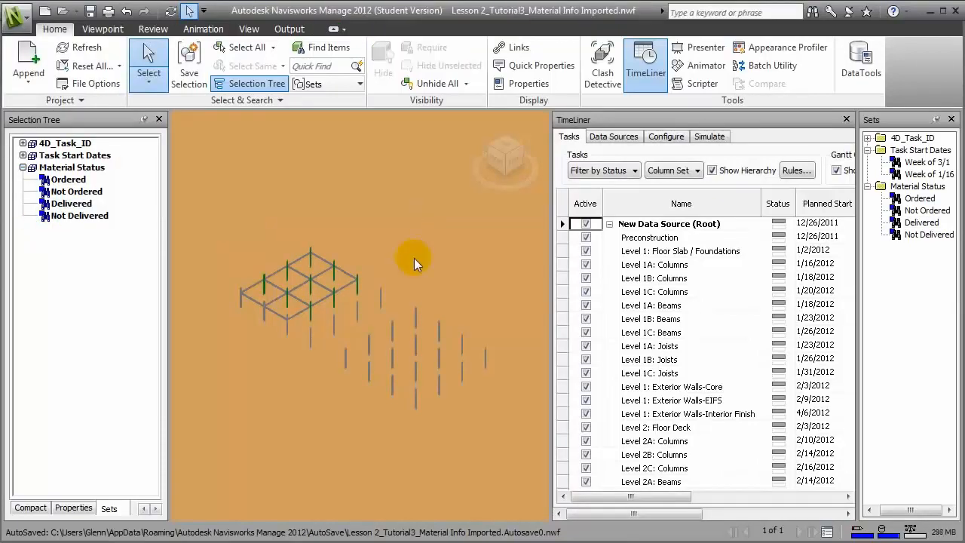
Step: Select the Not Delivered set and override its columns' colour to red
click(913, 235)
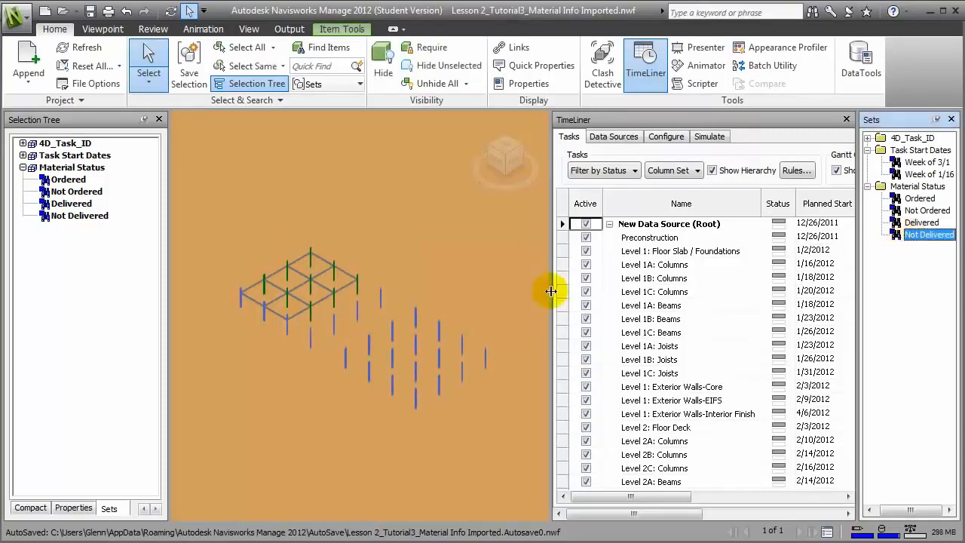
click(897, 257)
click(909, 234)
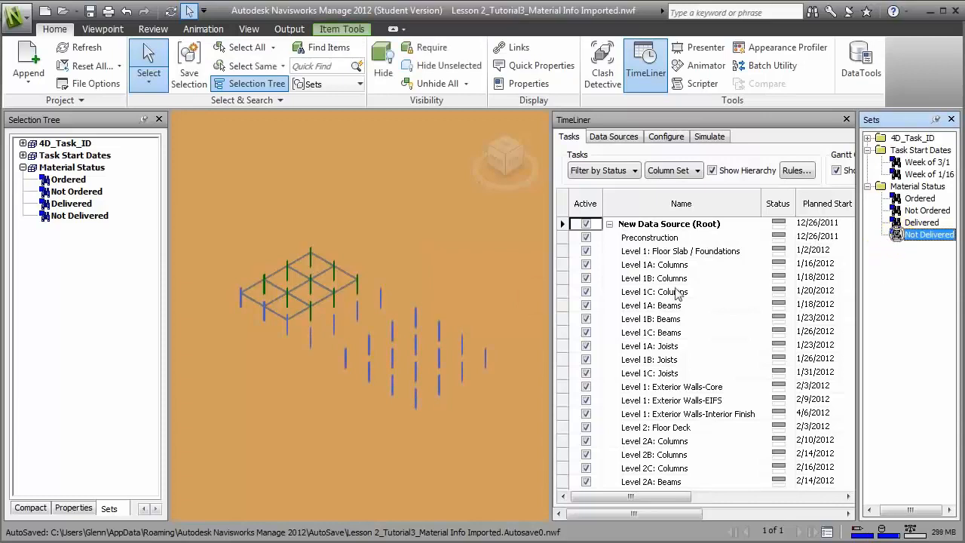
right_click(438, 324)
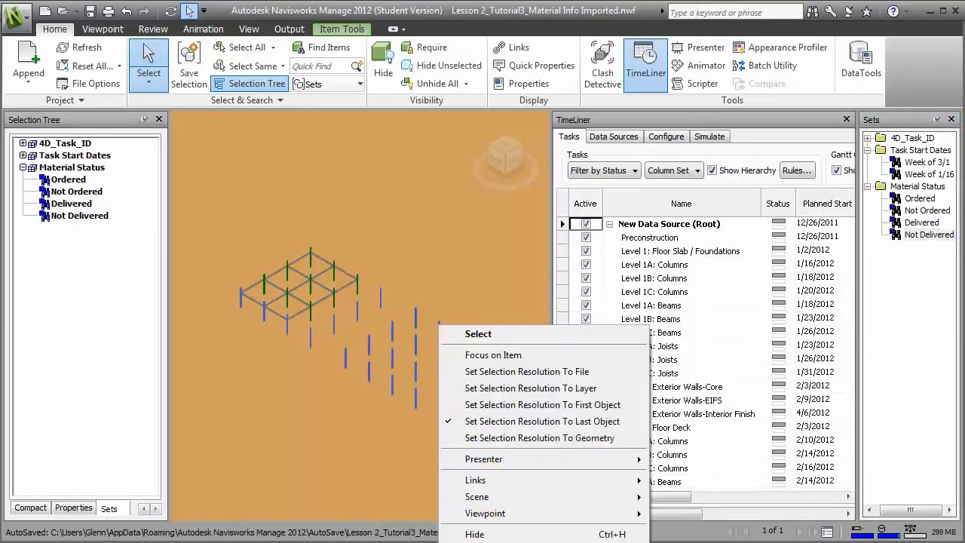
click(678, 542)
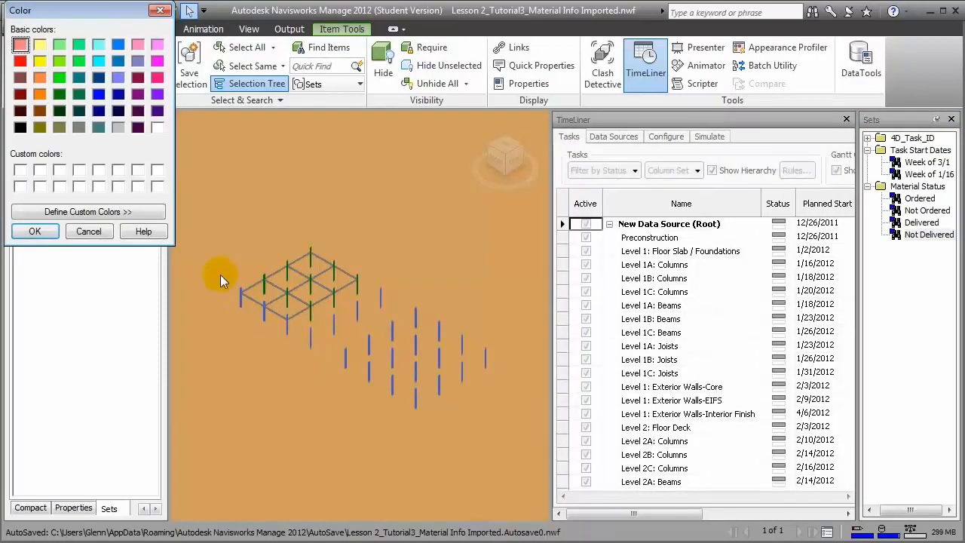
click(20, 61)
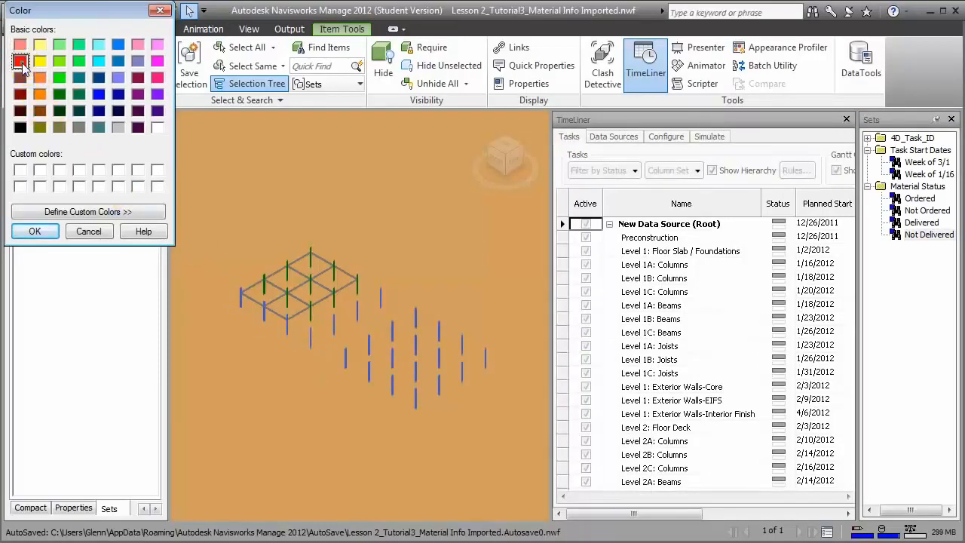
click(35, 231)
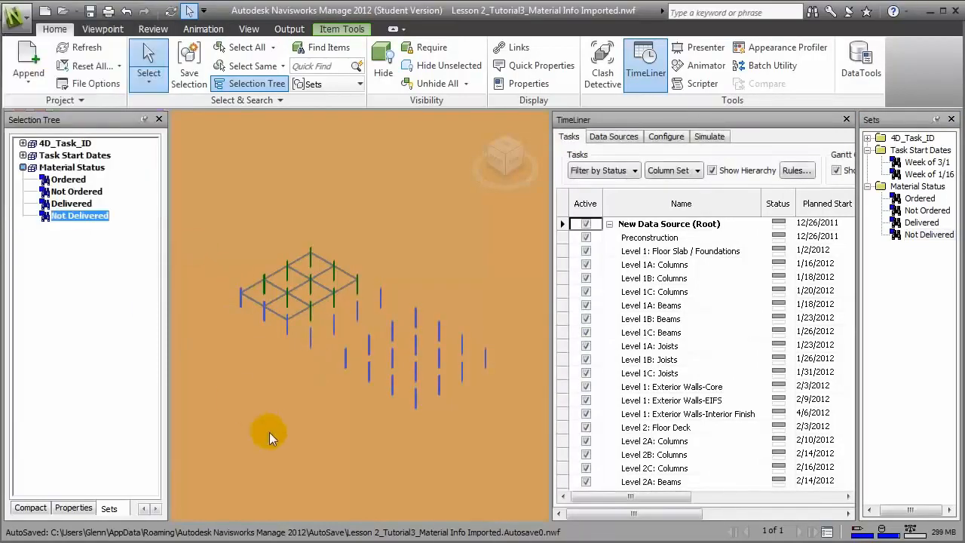